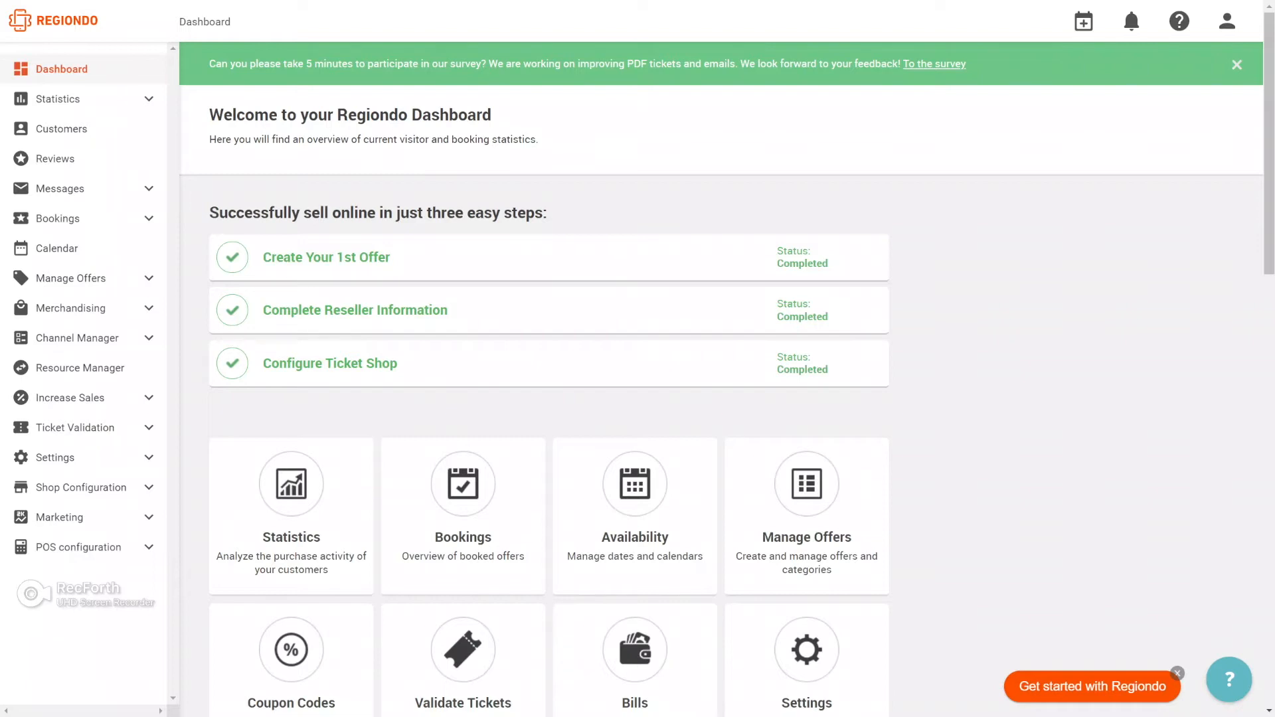
Step: Open a new shop item form in the merchandising add-ons management
scroll(285, 465, "down", 1)
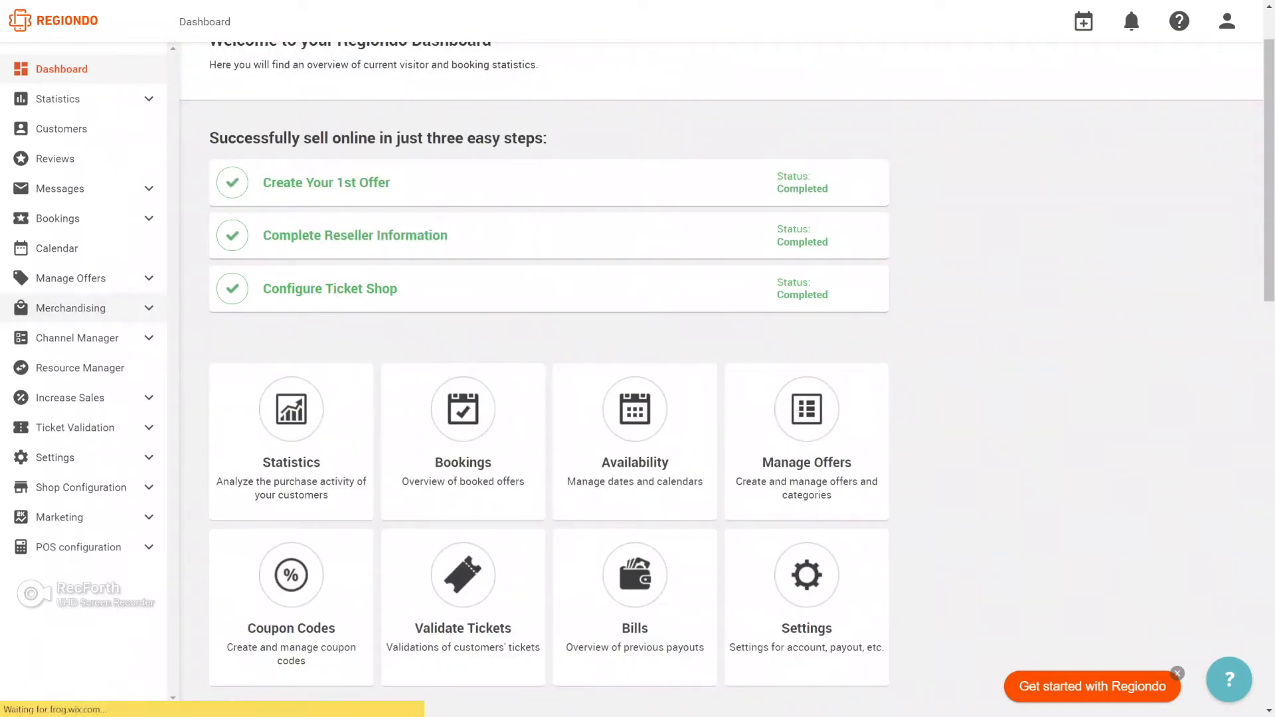
left_click(71, 307)
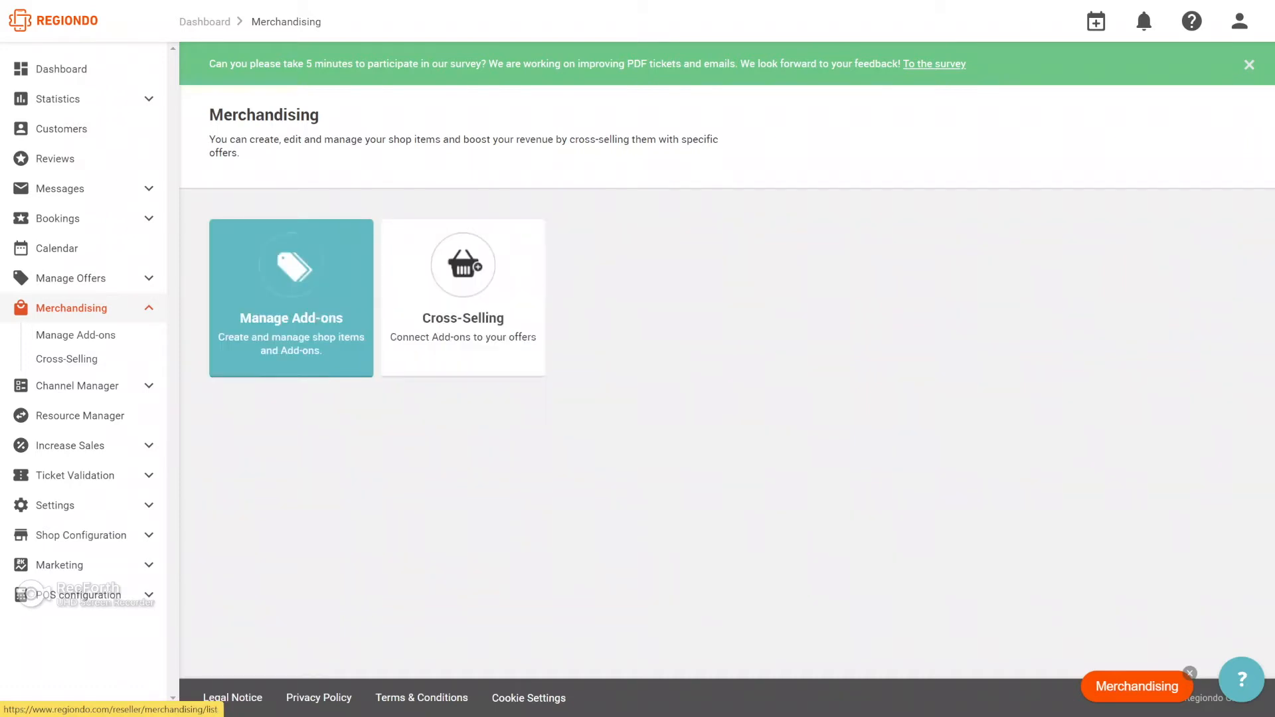
left_click(291, 297)
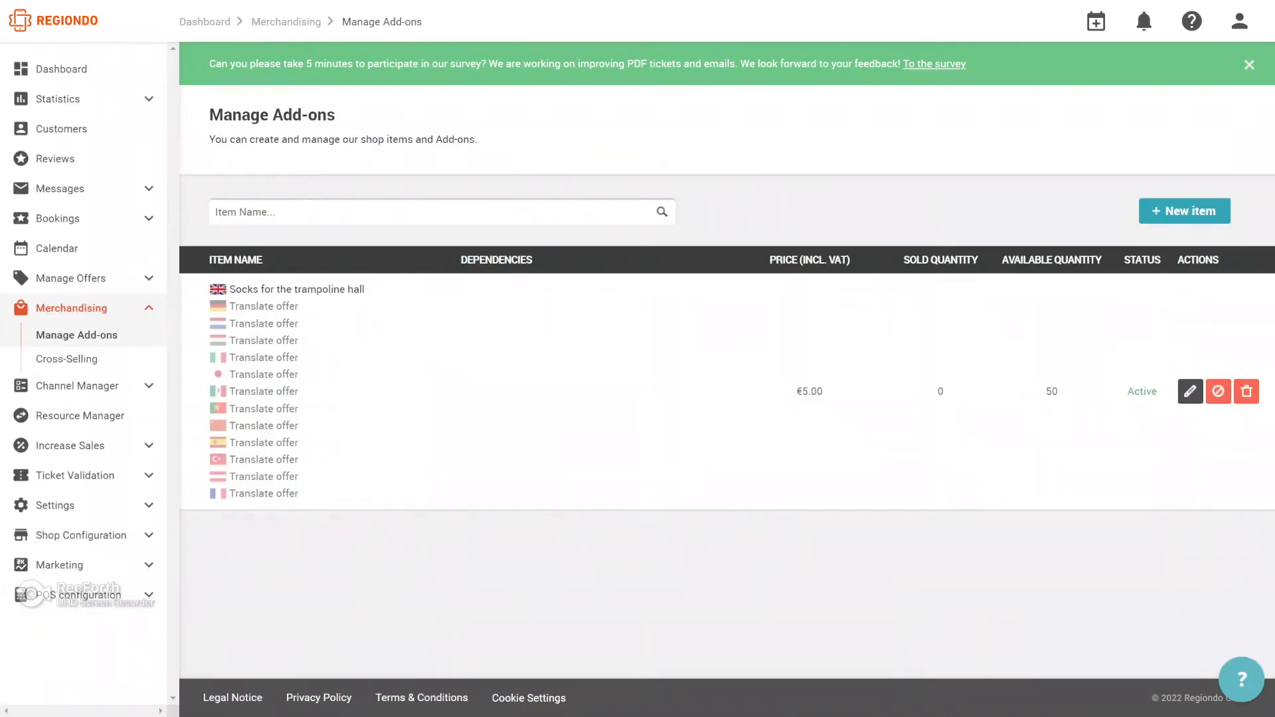
left_click(1185, 211)
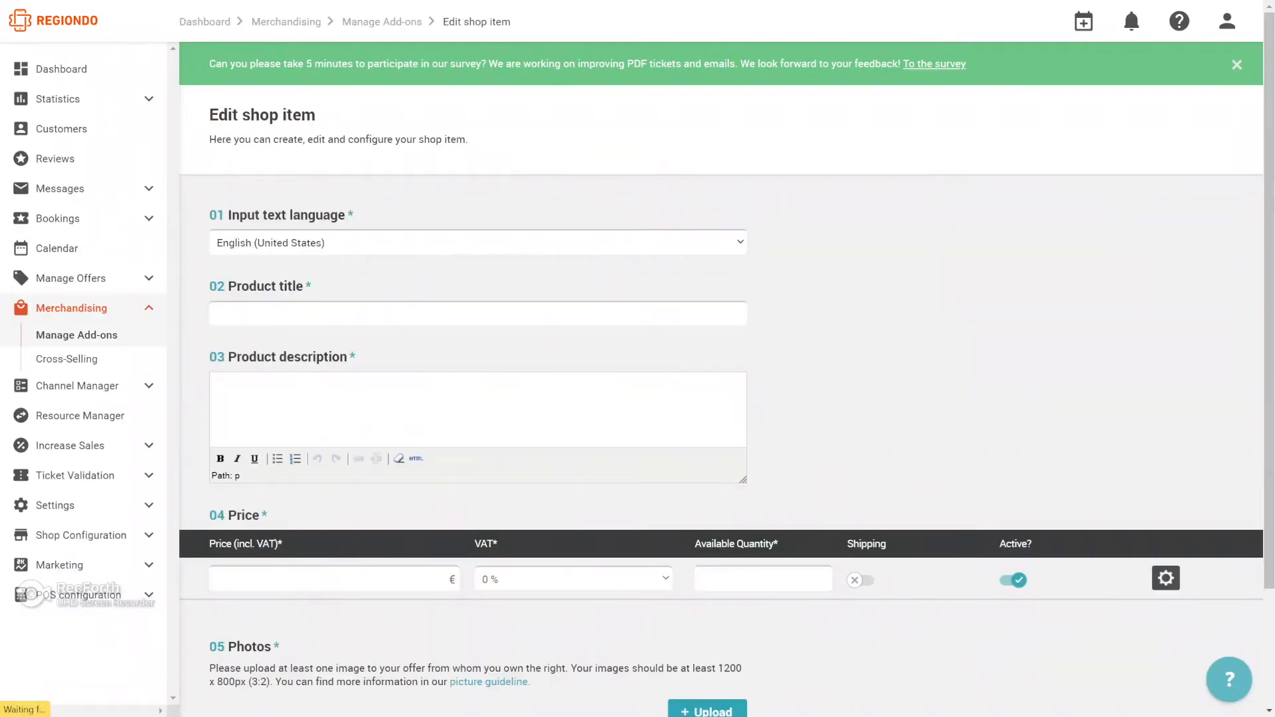
Step: Title the shop item "T-Shirt" and describe it as "Rock our amazing t-shirts! 100% cotton and selfmade."
type("T-Shirt")
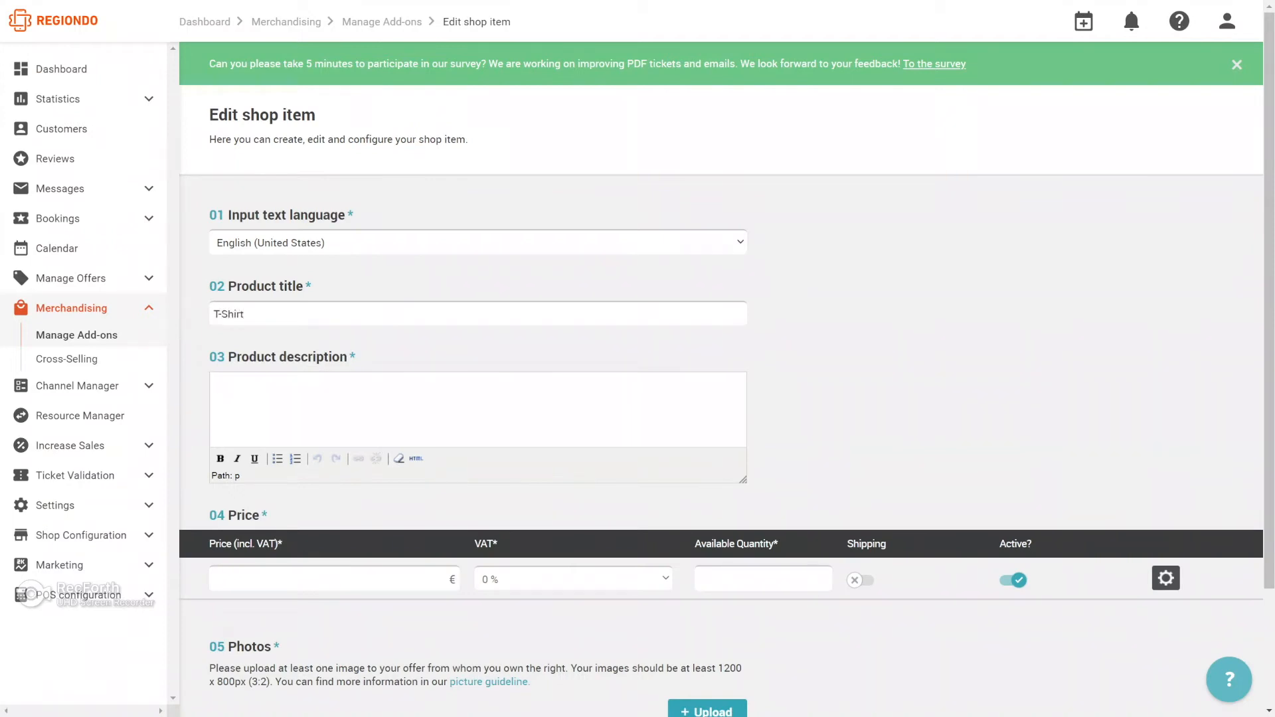
type("W")
key("BackSpace")
type("Rock our amazing t-shirts")
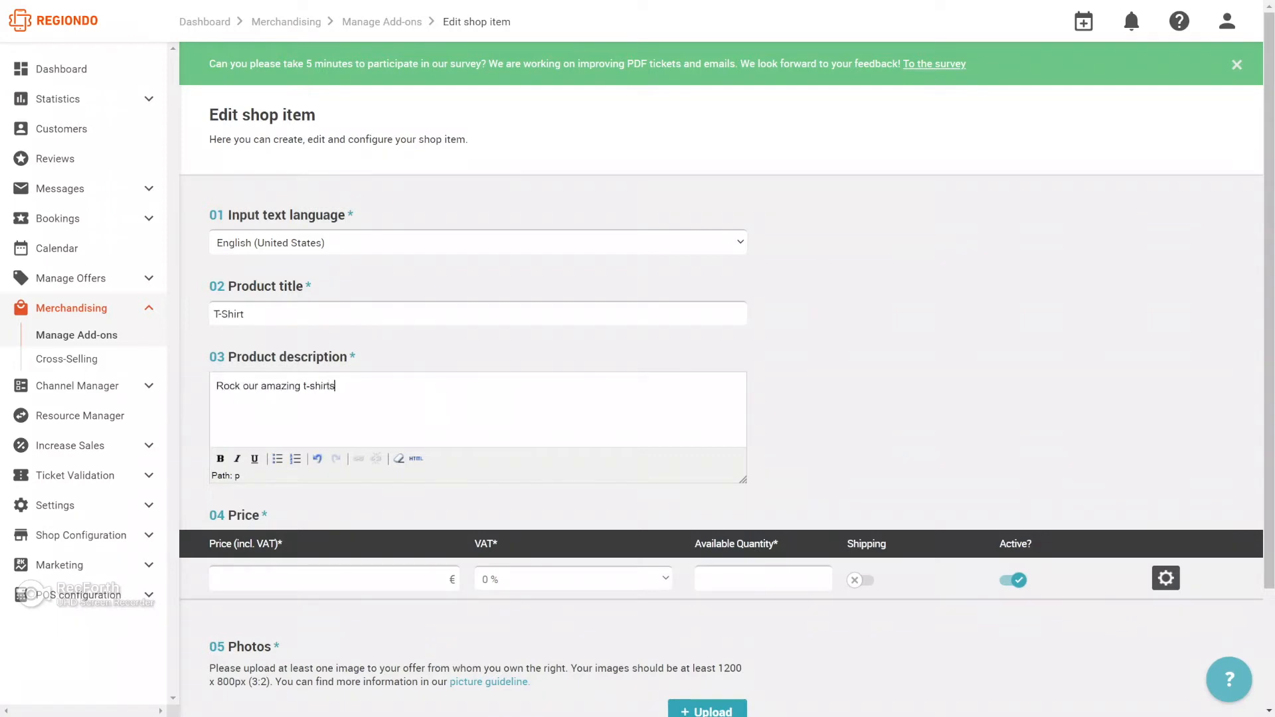
type("! 100% cotton and selfmade.")
Step: Set the T-Shirt's price to 20 €, its VAT to 19 % and its available quantity to 9999
scroll(333, 131, "down", 3)
left_click(372, 435)
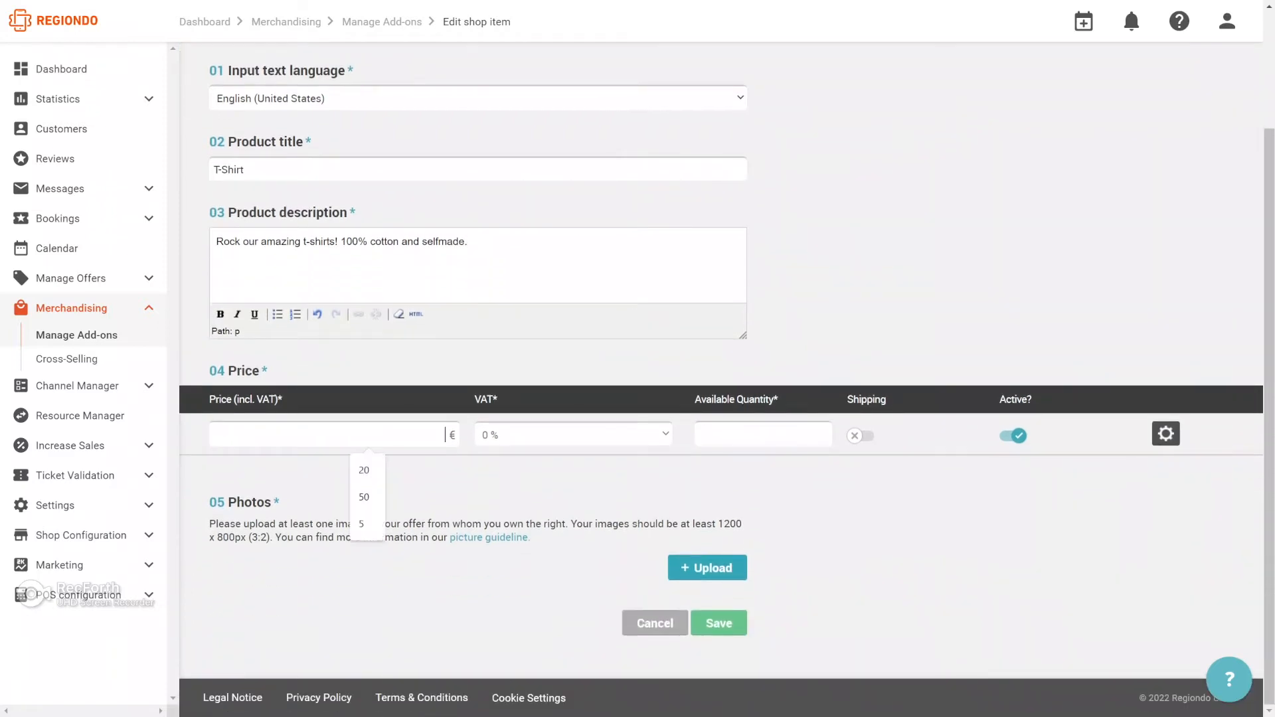
type("20")
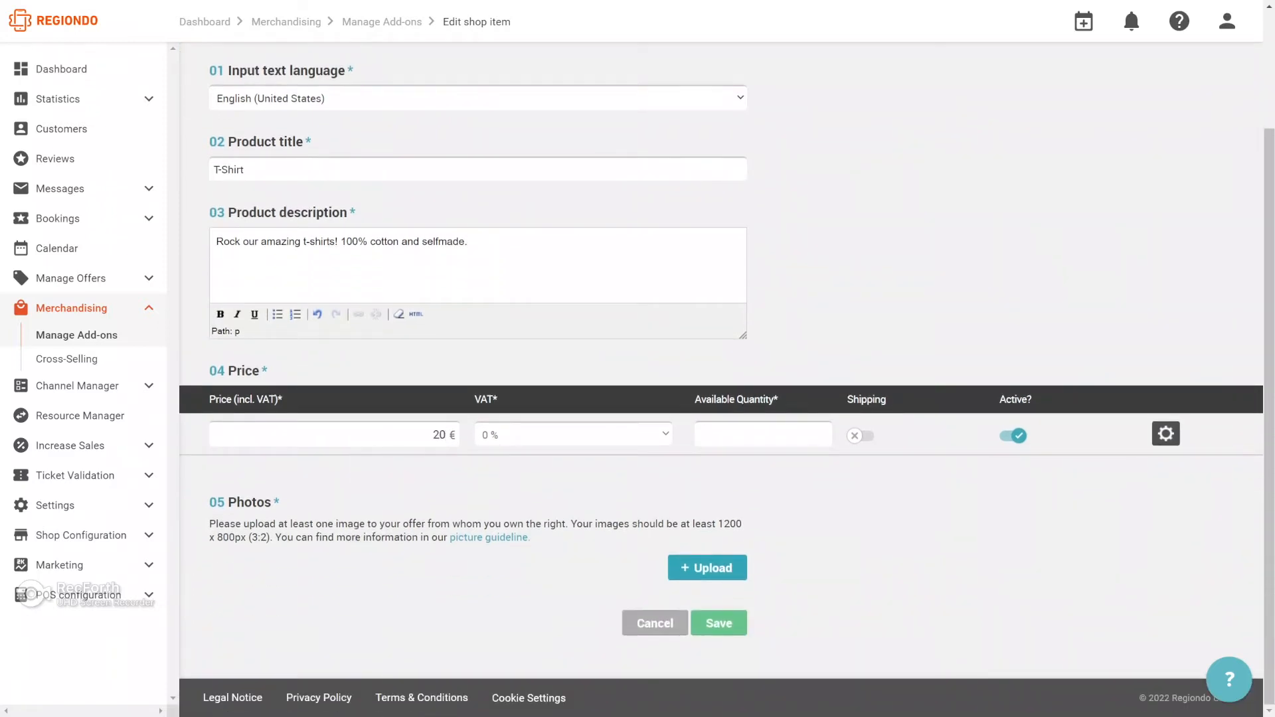
left_click(574, 434)
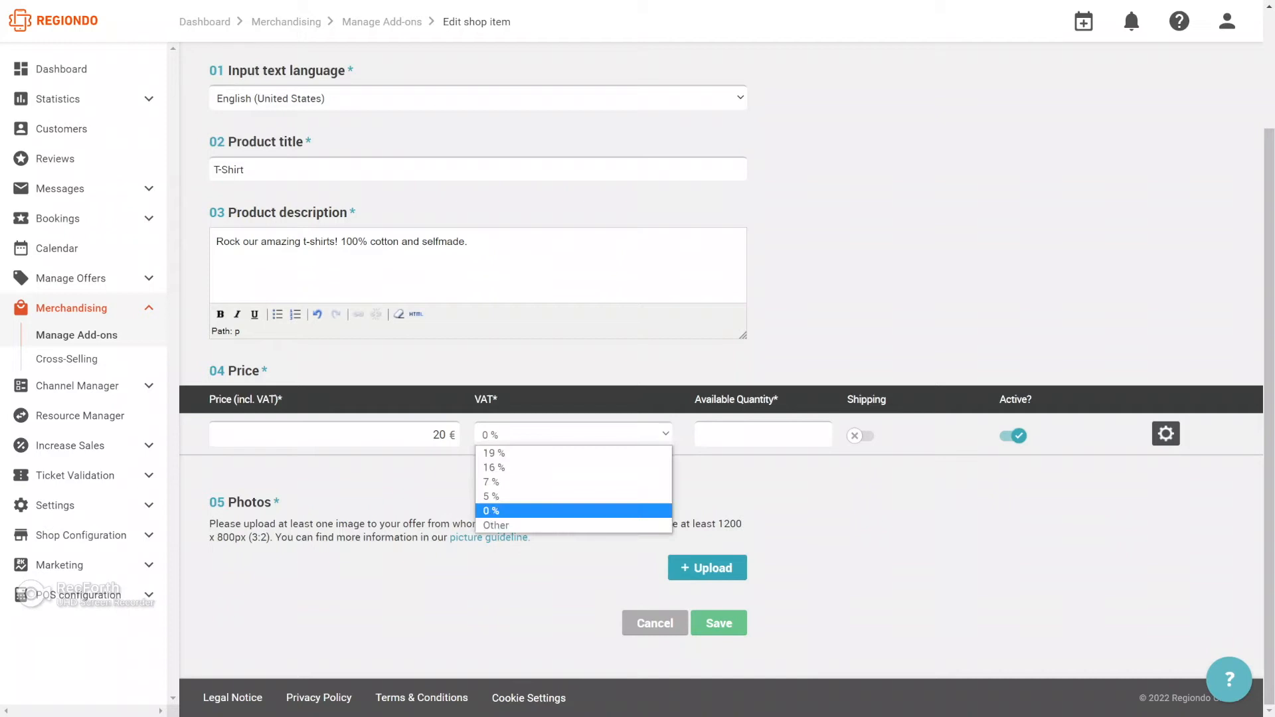
left_click(573, 454)
left_click(763, 434)
type("100")
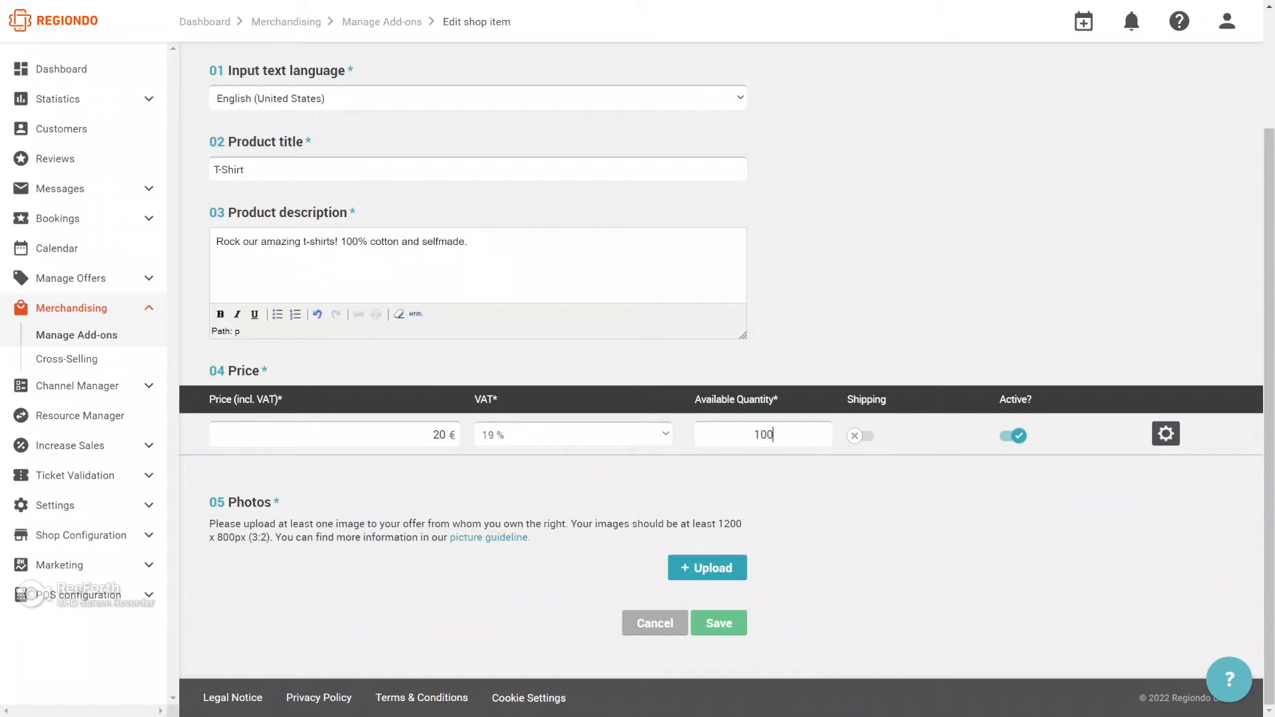
key("BackSpace")
key("BackSpace")
type("9999")
left_click(861, 436)
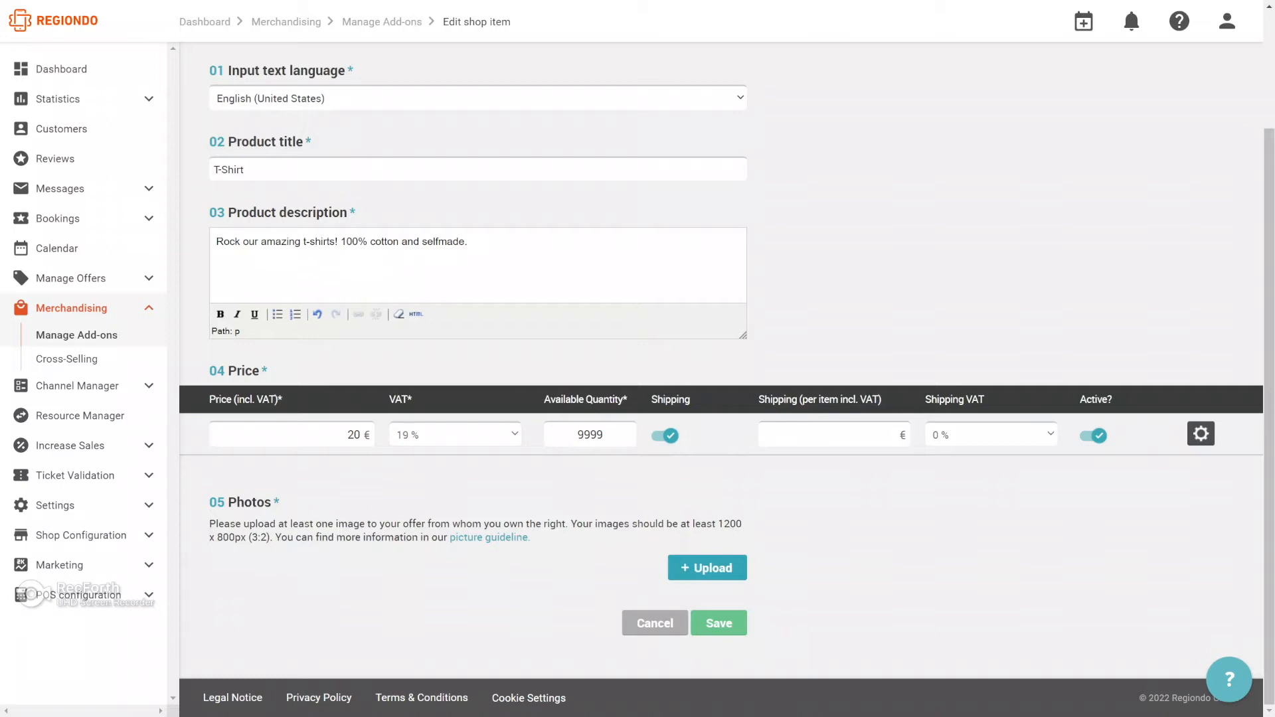
left_click(665, 436)
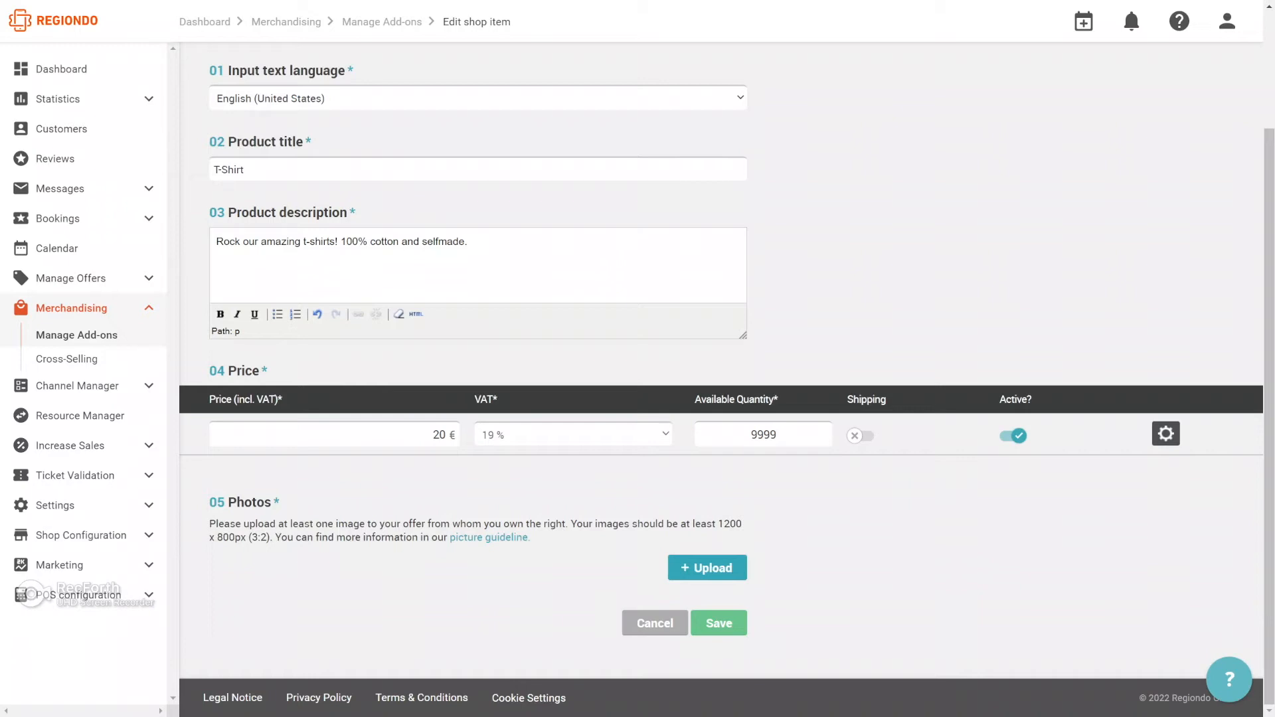
left_click(1014, 436)
left_click(1014, 436)
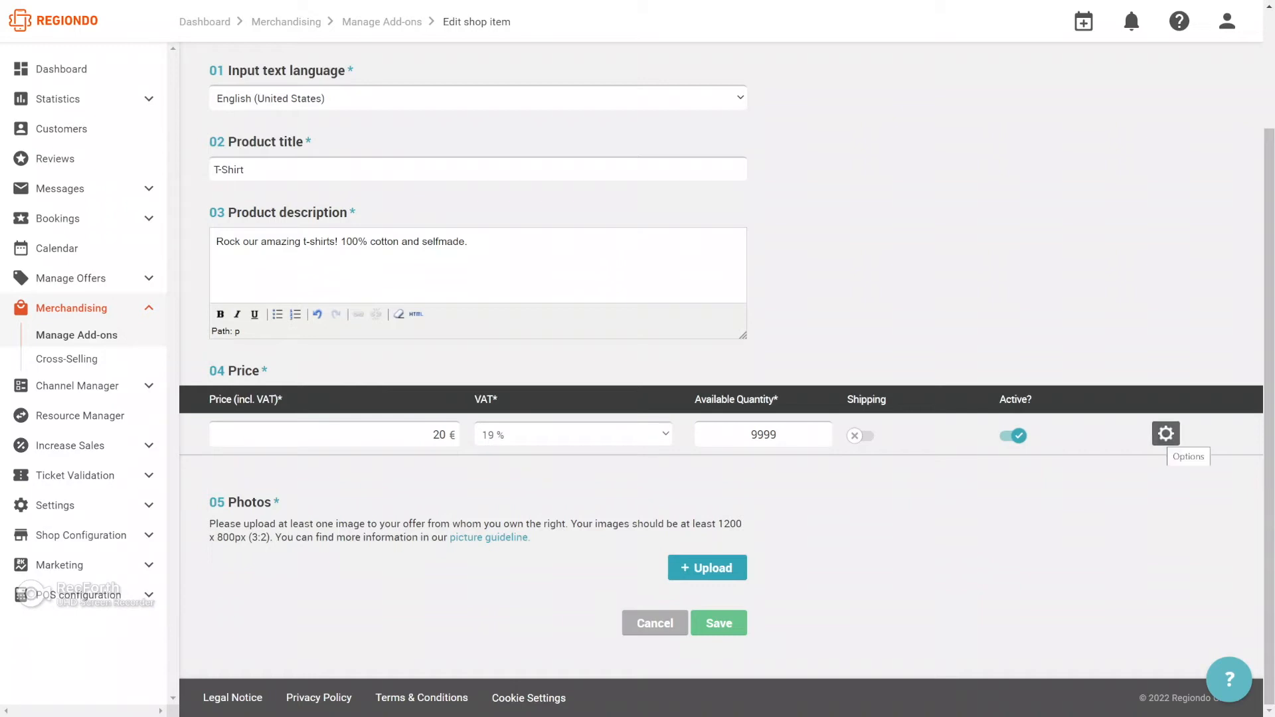
Step: Limit the T-Shirt to a minimum of 1 and maximum of 4 per order, and toggle automatic quantity calculation based on tickets
left_click(1166, 434)
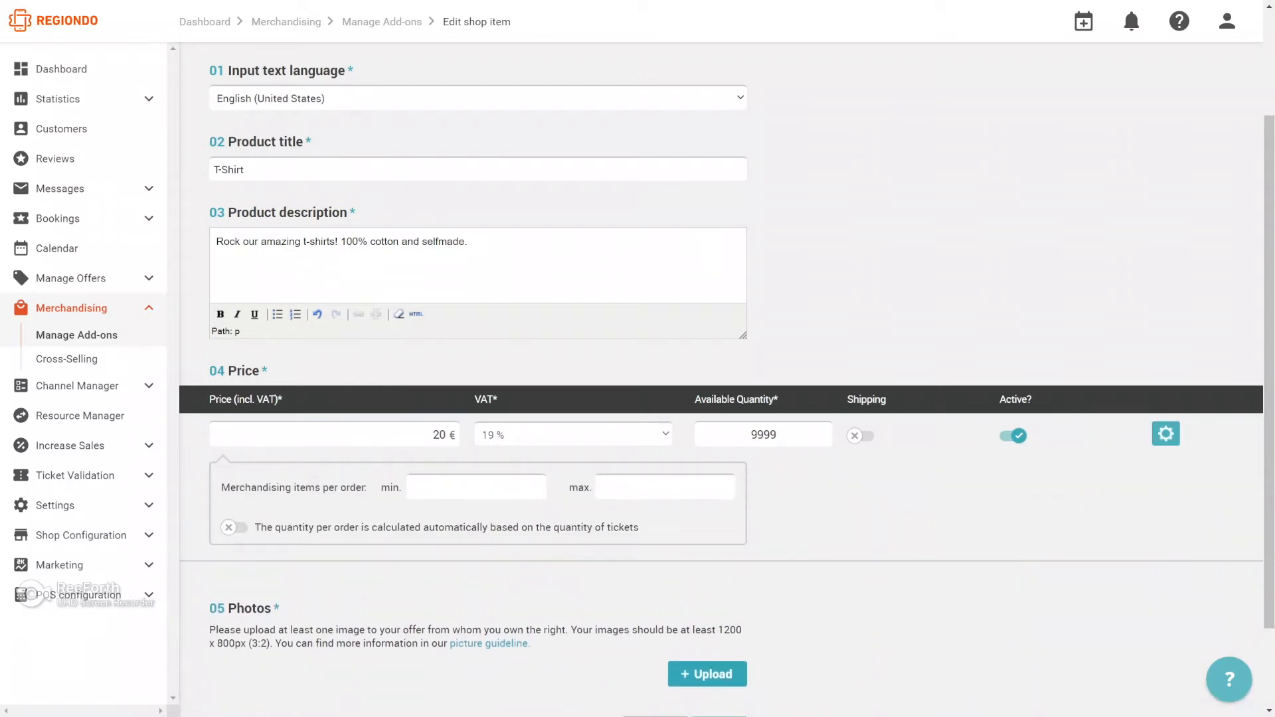
left_click(476, 487)
type("1")
key("Tab")
type("4")
scroll(721, 379, "down", 1)
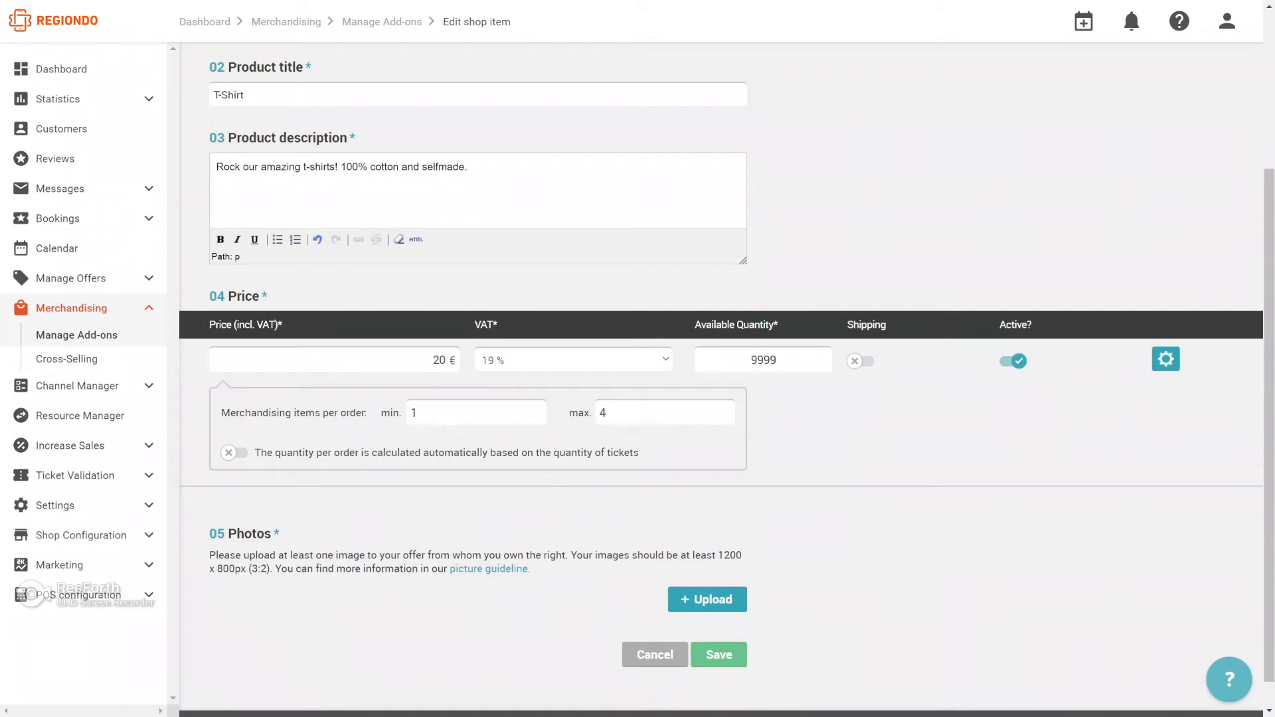
left_click(235, 453)
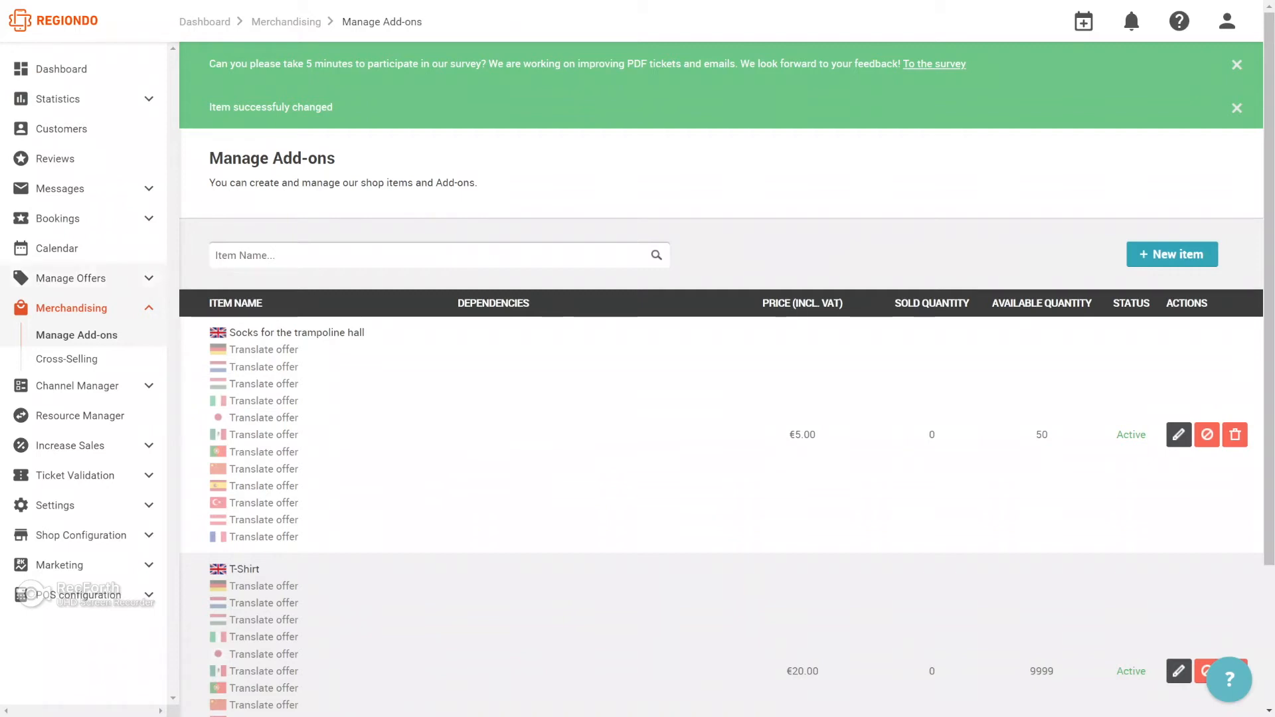
Step: Select the T-Shirt as a cross-selling shop item for the Sightseeing München offer
left_click(67, 359)
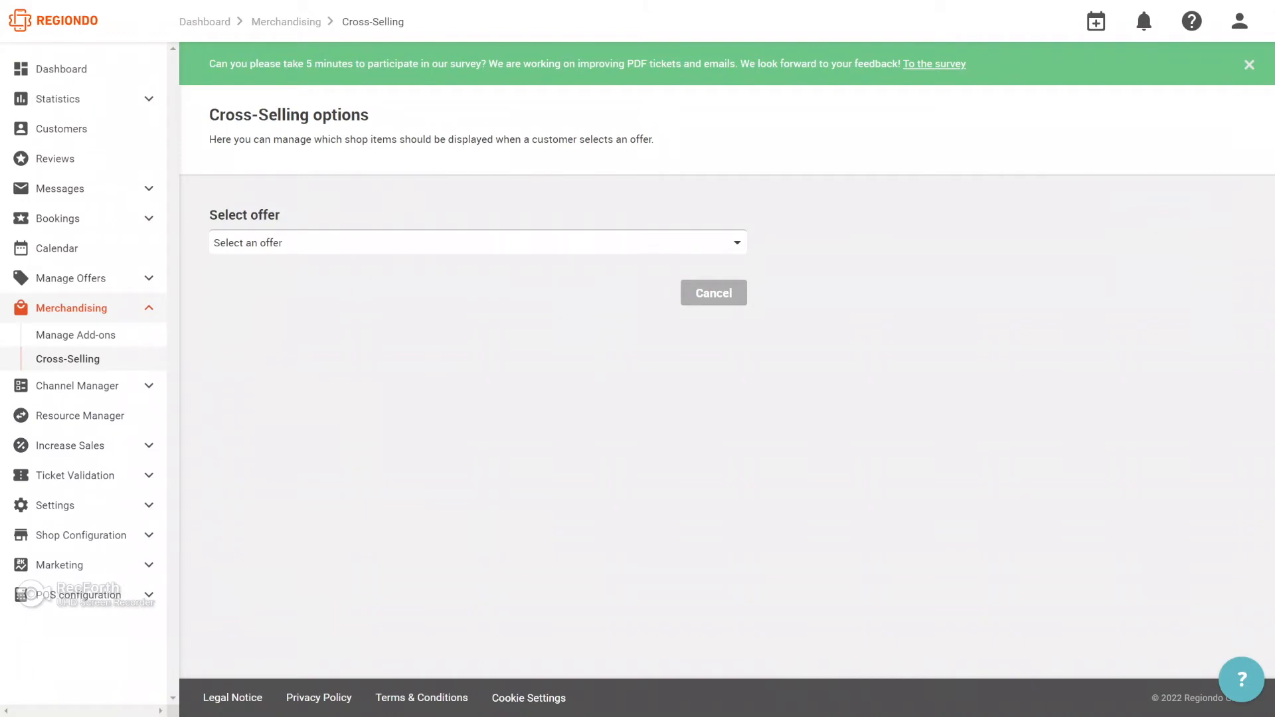
left_click(478, 244)
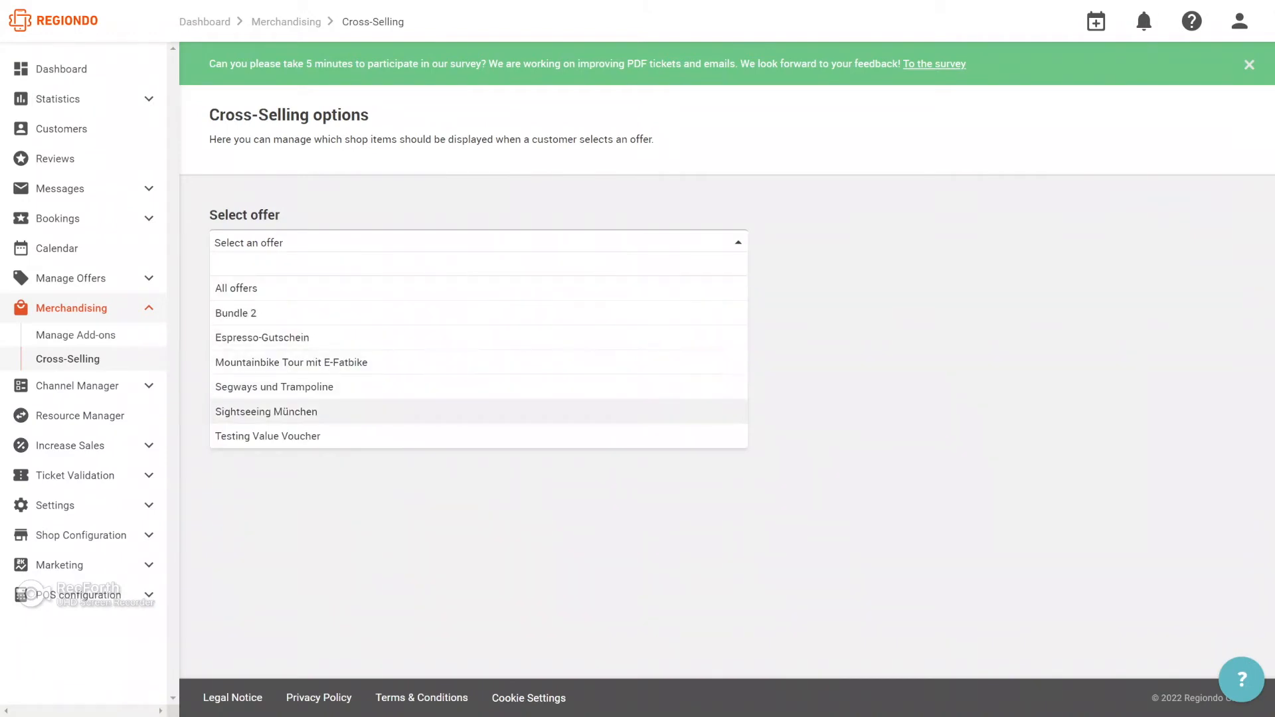
left_click(266, 412)
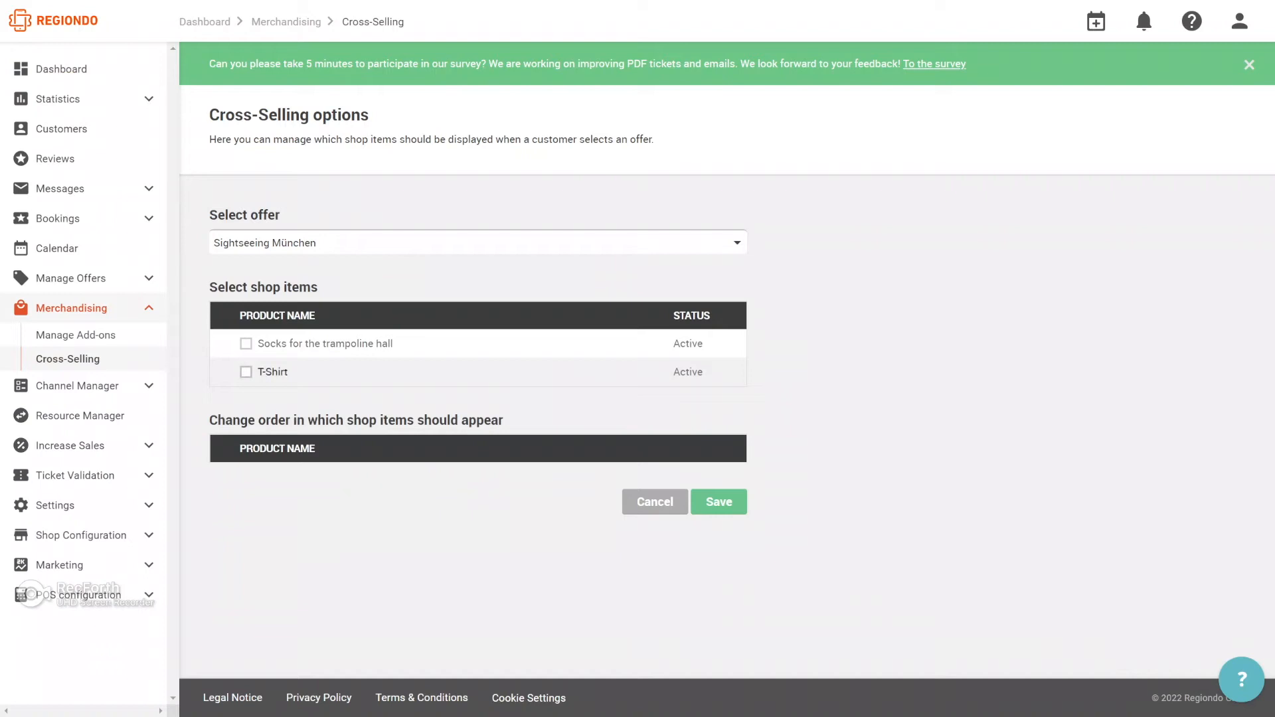
left_click(246, 372)
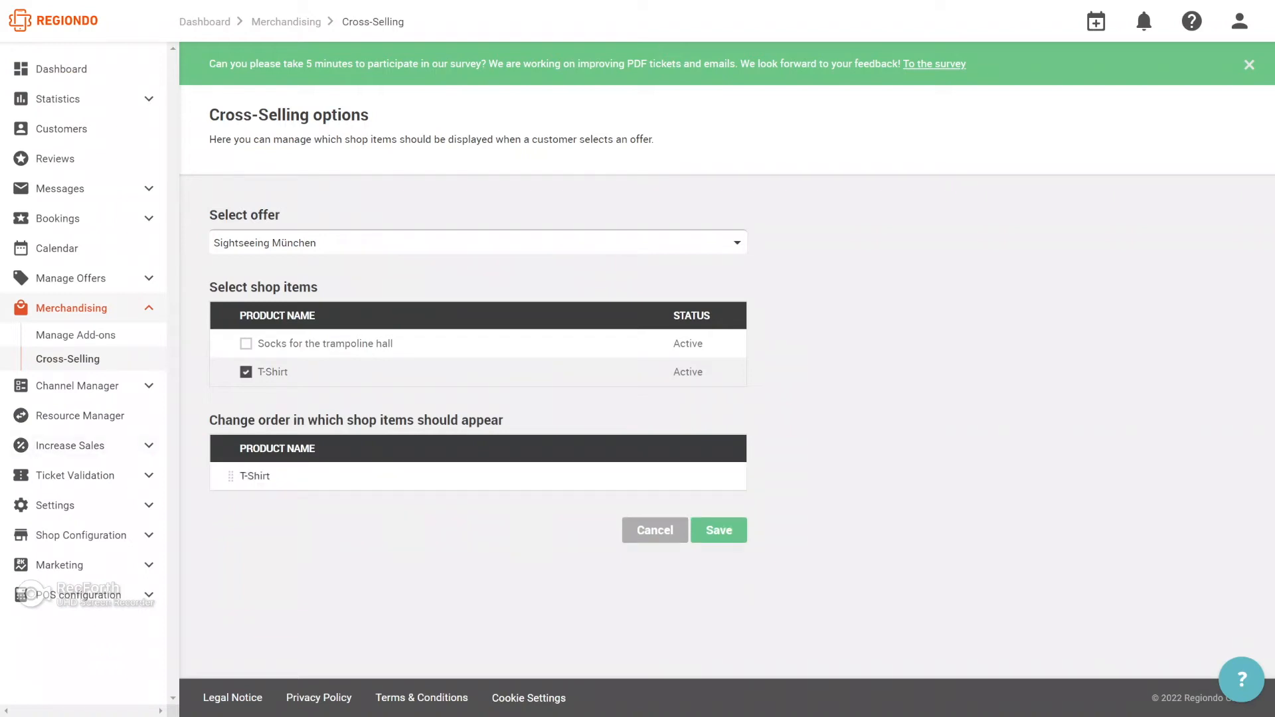
left_click(247, 344)
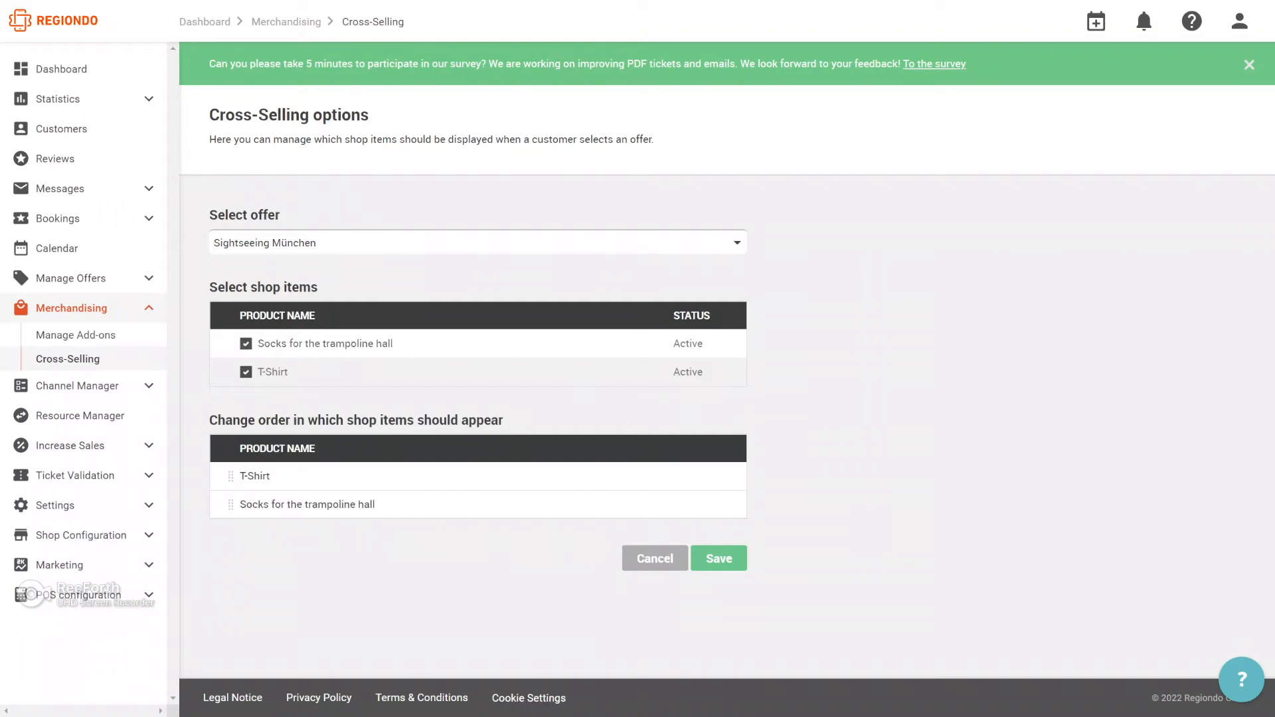
left_click_drag(231, 504, 231, 476)
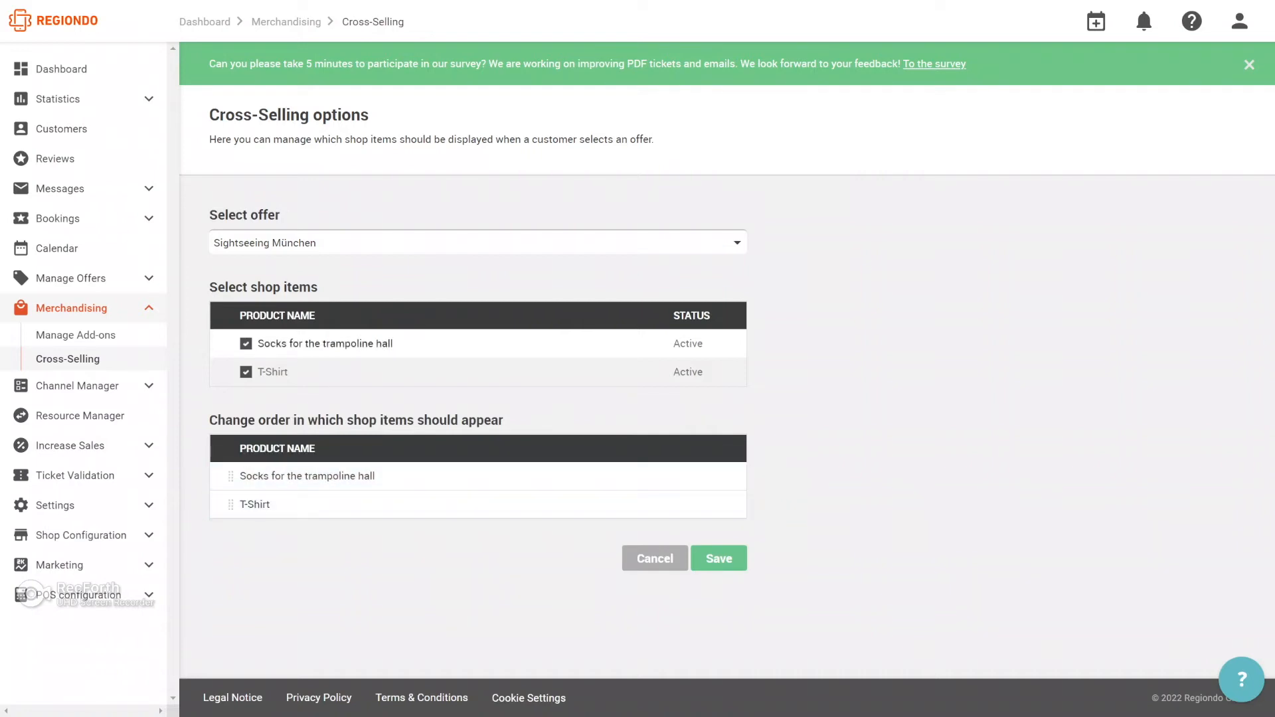
left_click(246, 343)
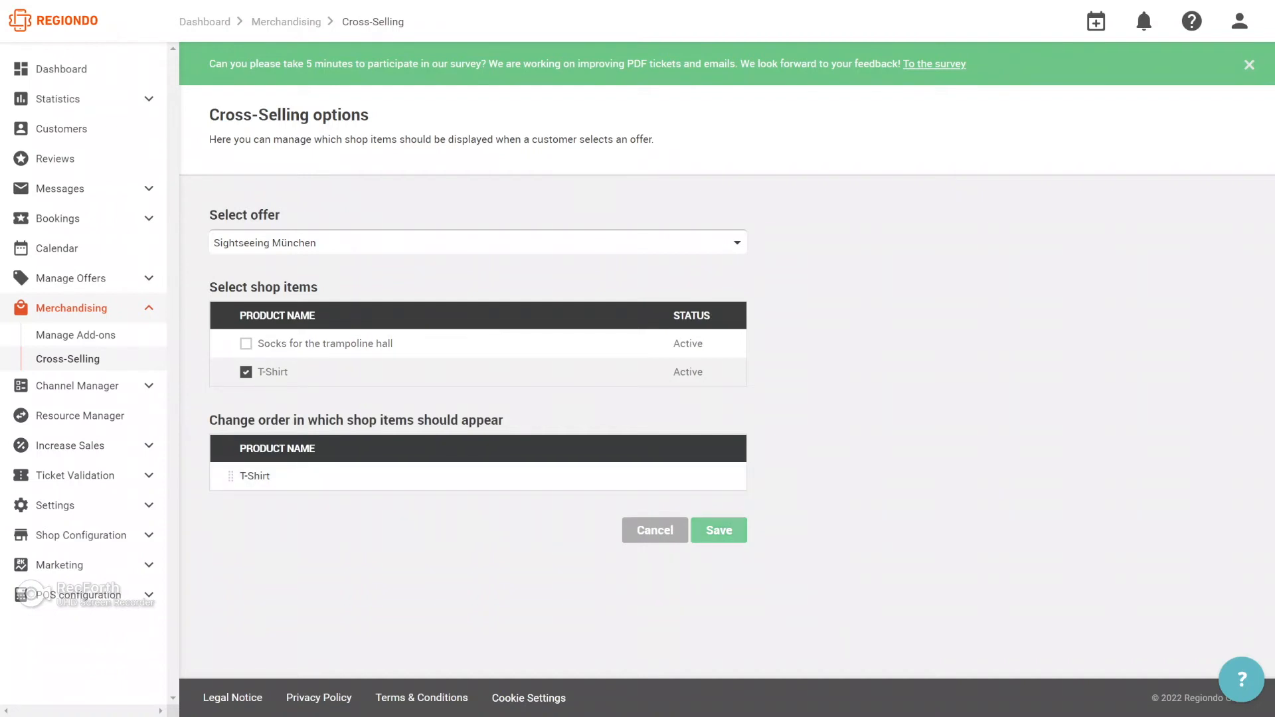
Step: Save the cross-selling selection and open the English shop view of the Sightseeing München offer
left_click(719, 531)
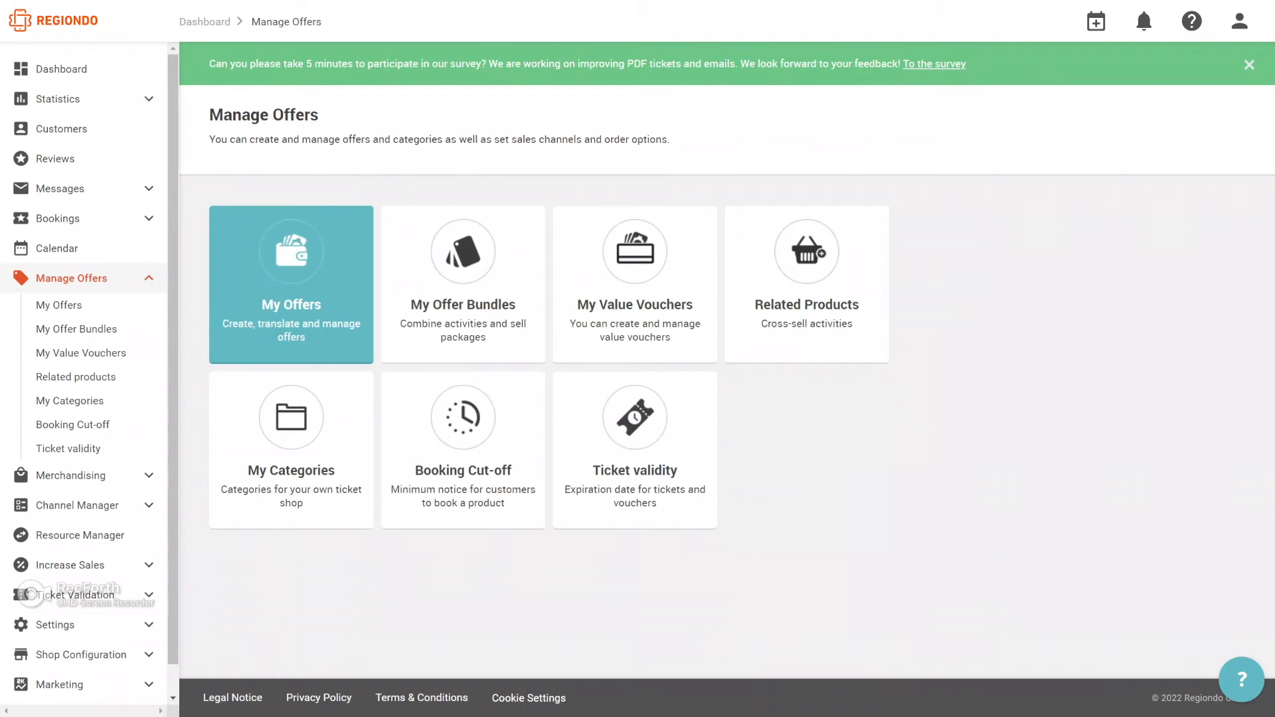
left_click(291, 285)
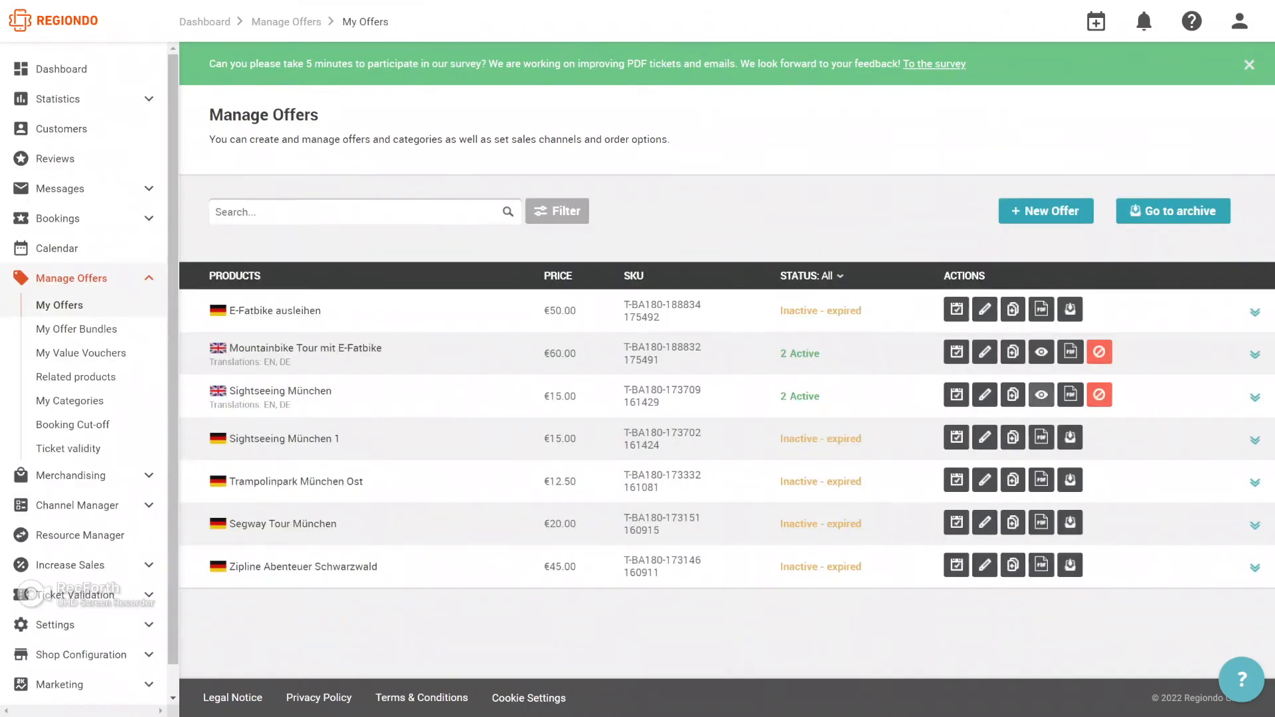
left_click(1041, 394)
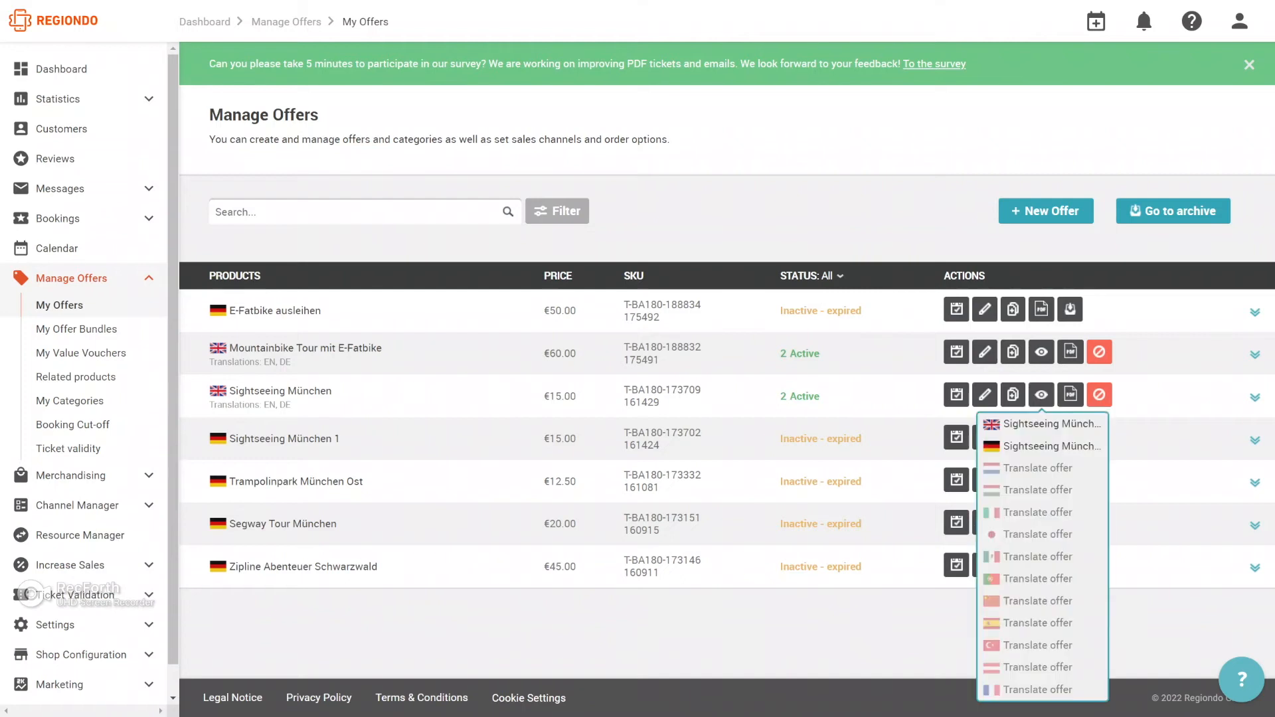
left_click(1040, 423)
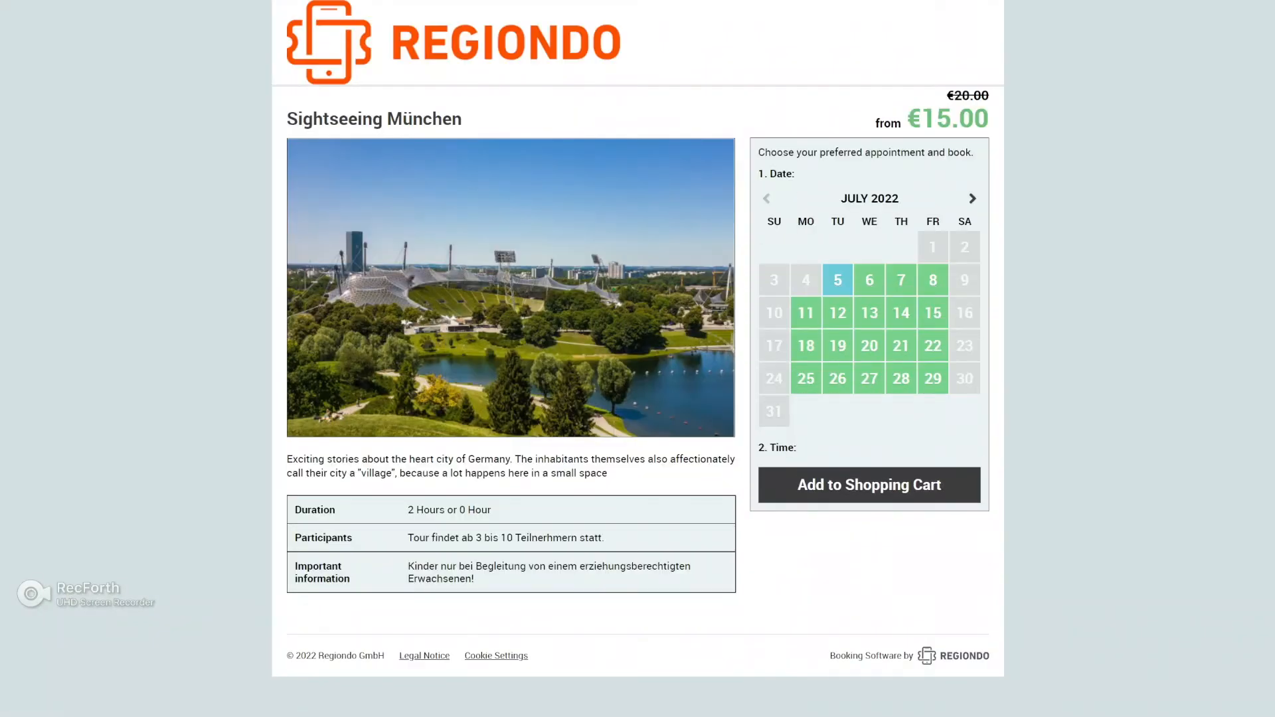
Step: Add two Erwachsene tickets for July 12th 2022 at 09:00 to the shopping cart and open the cart
left_click(838, 314)
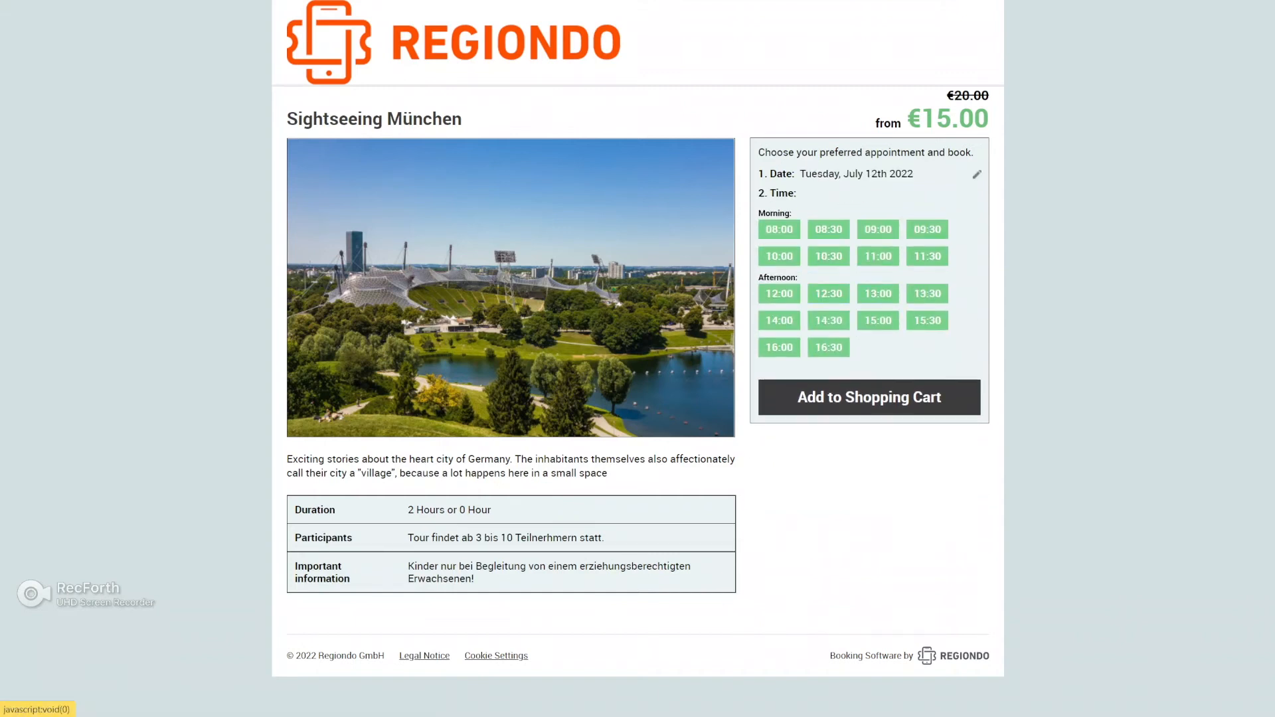
left_click(878, 230)
left_click(964, 219)
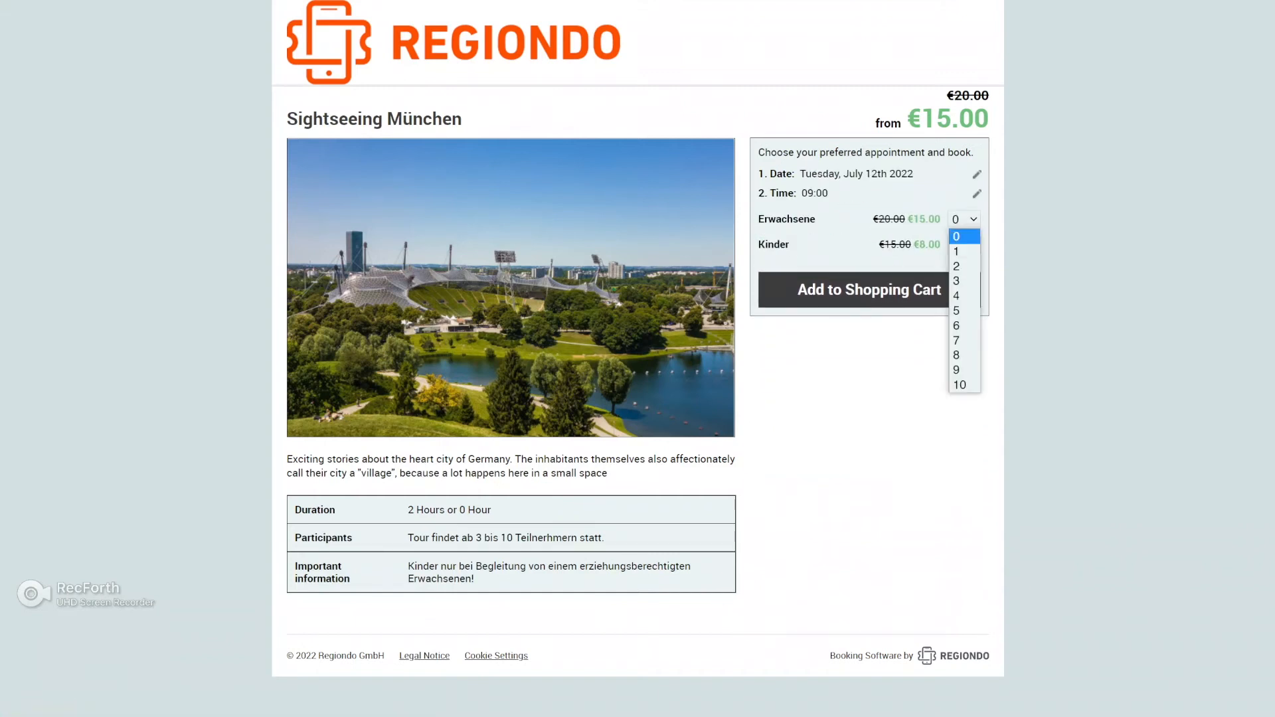
left_click(964, 266)
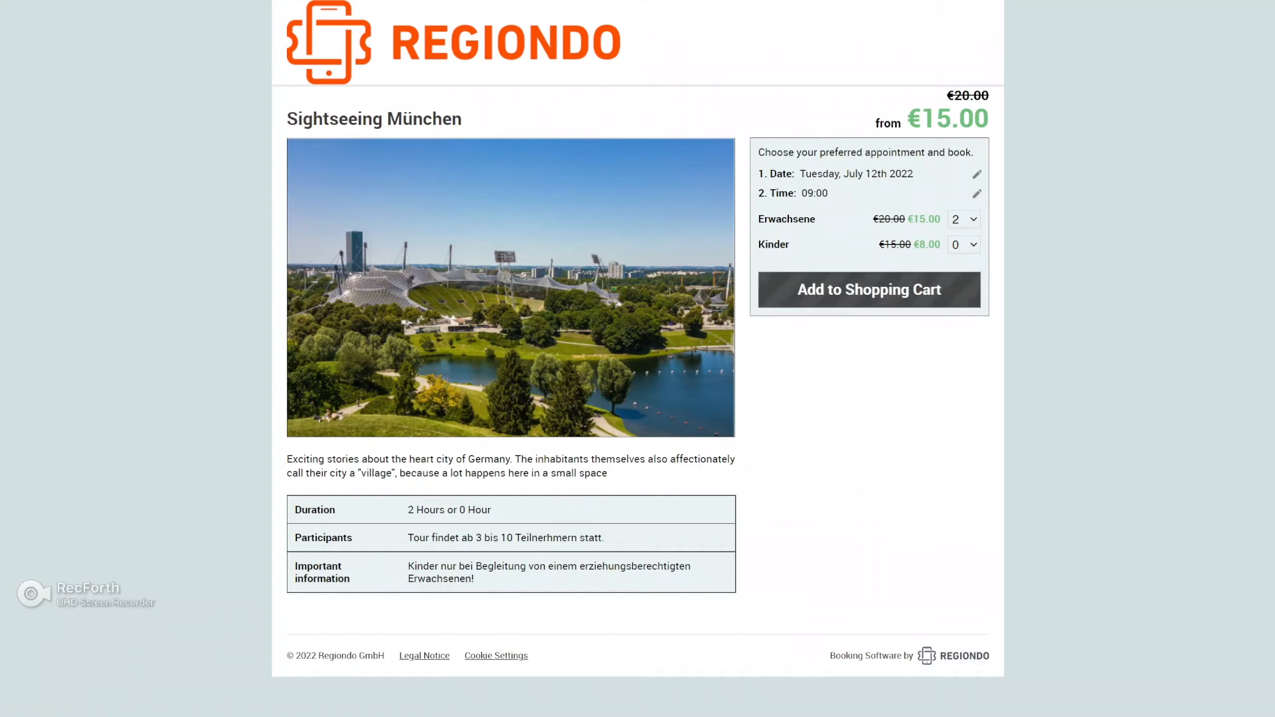
left_click(962, 284)
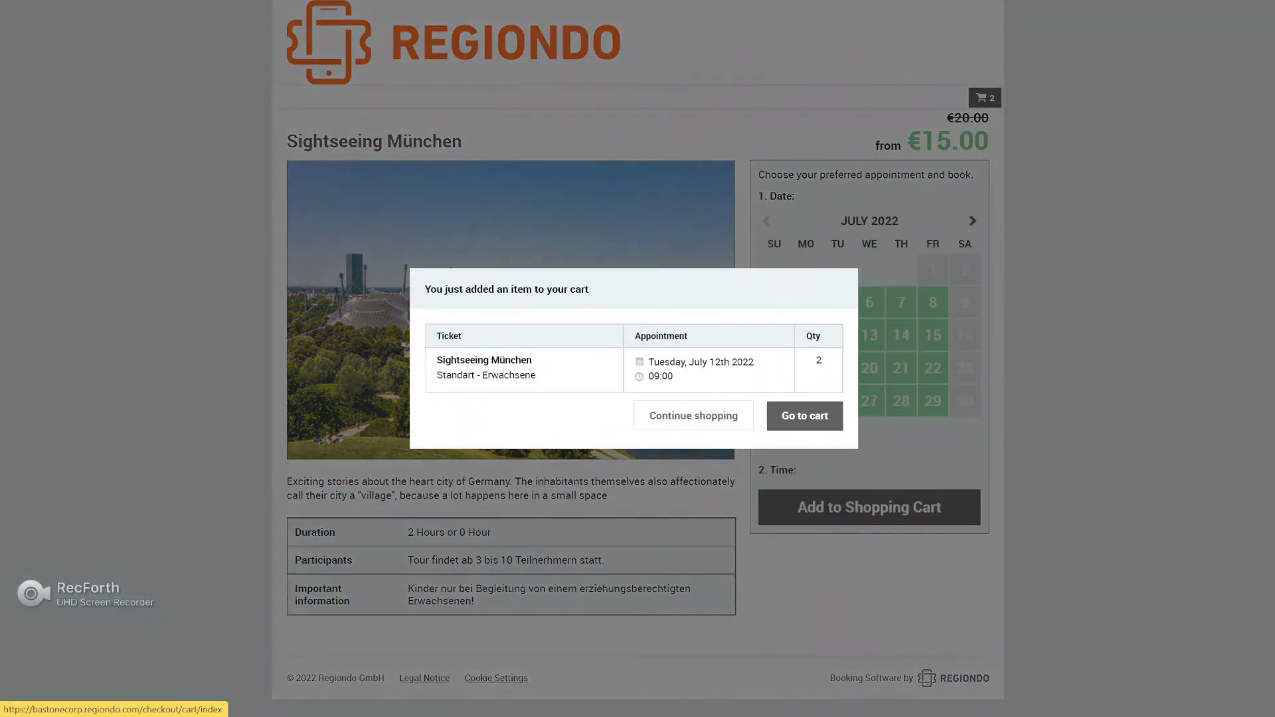
left_click(805, 416)
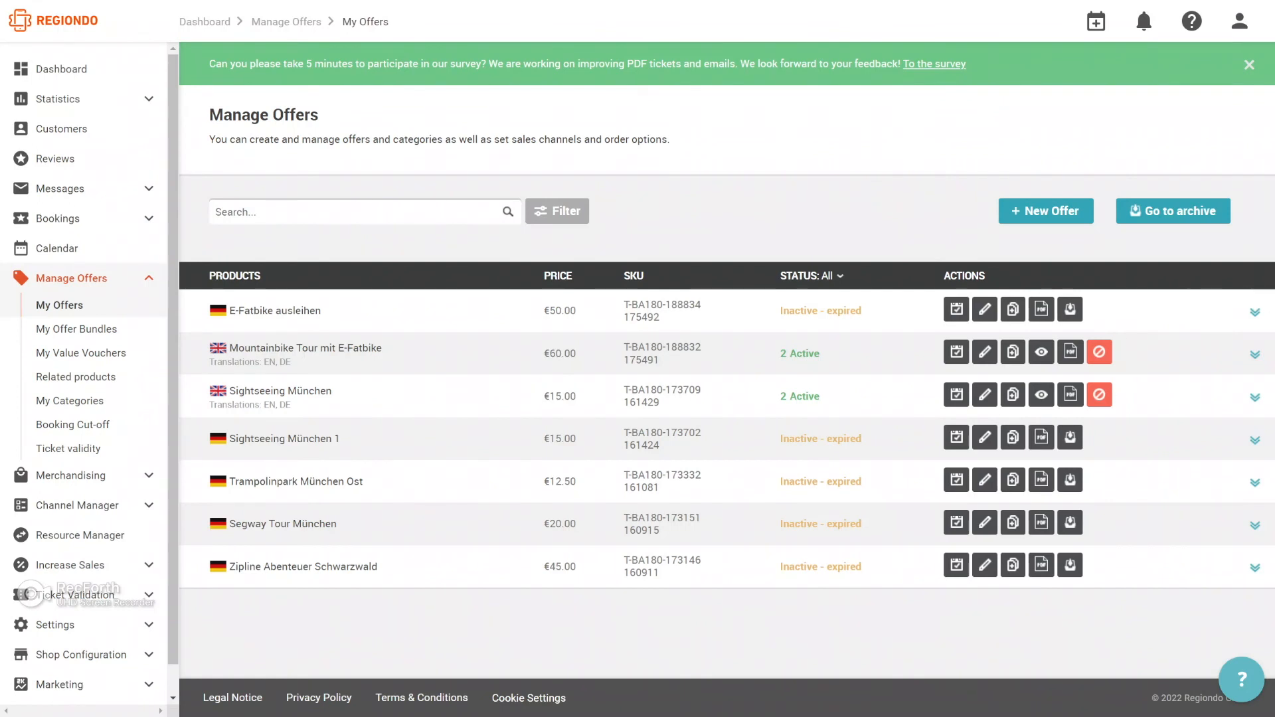
Step: Append the line "We also have t-shirts!" to the short description of the English Sightseeing München offer
left_click(985, 394)
left_click(970, 423)
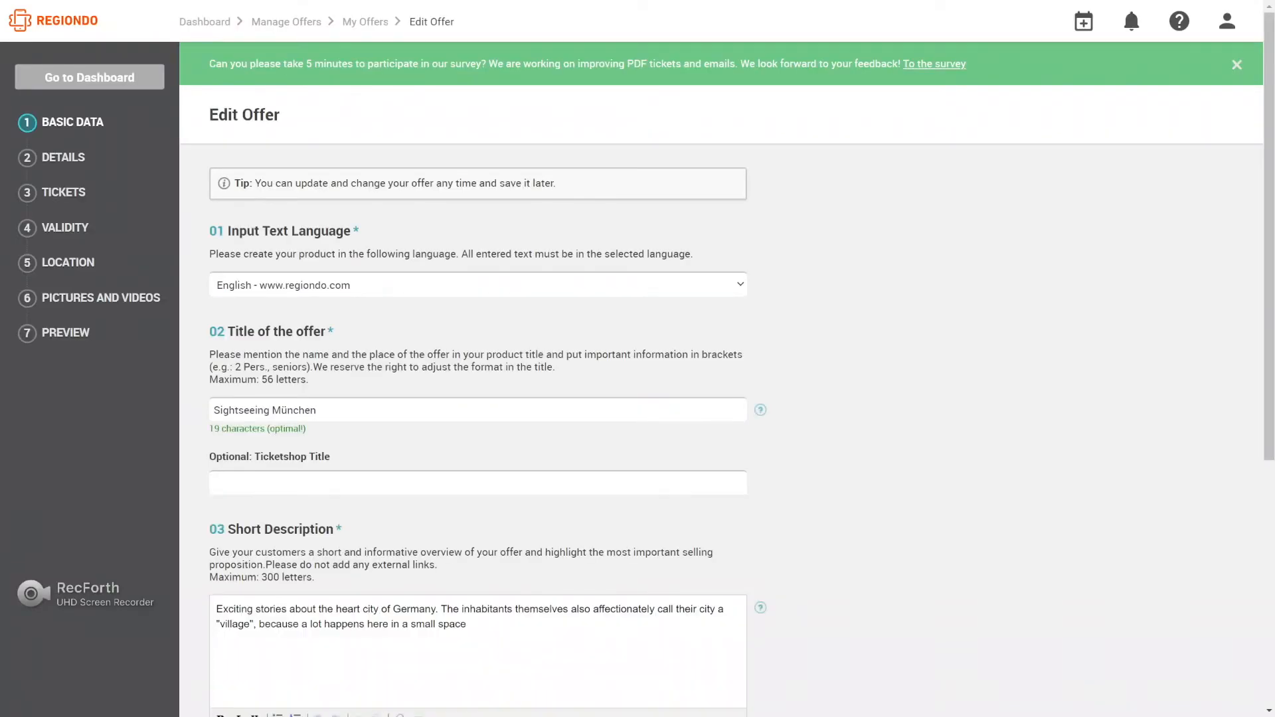
scroll(478, 371, "down", 2)
key("Return")
type("We also have t-sh")
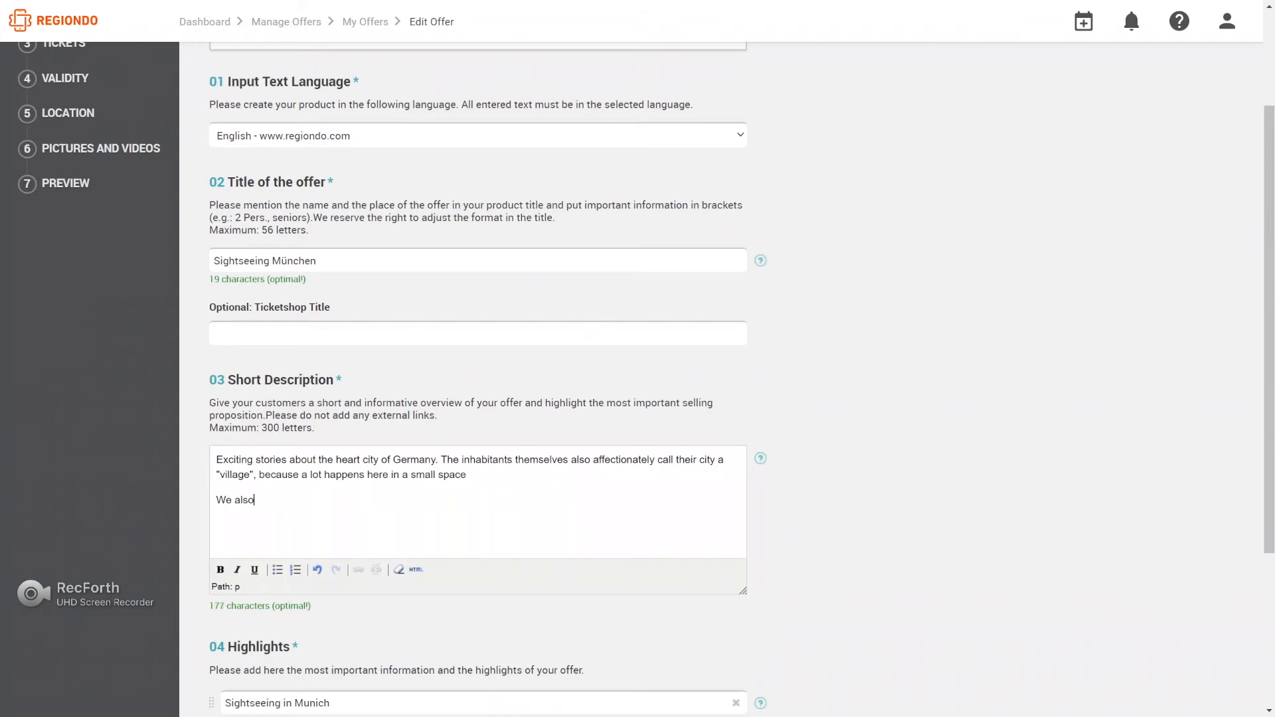
type("irts!")
scroll(478, 372, "down", 3)
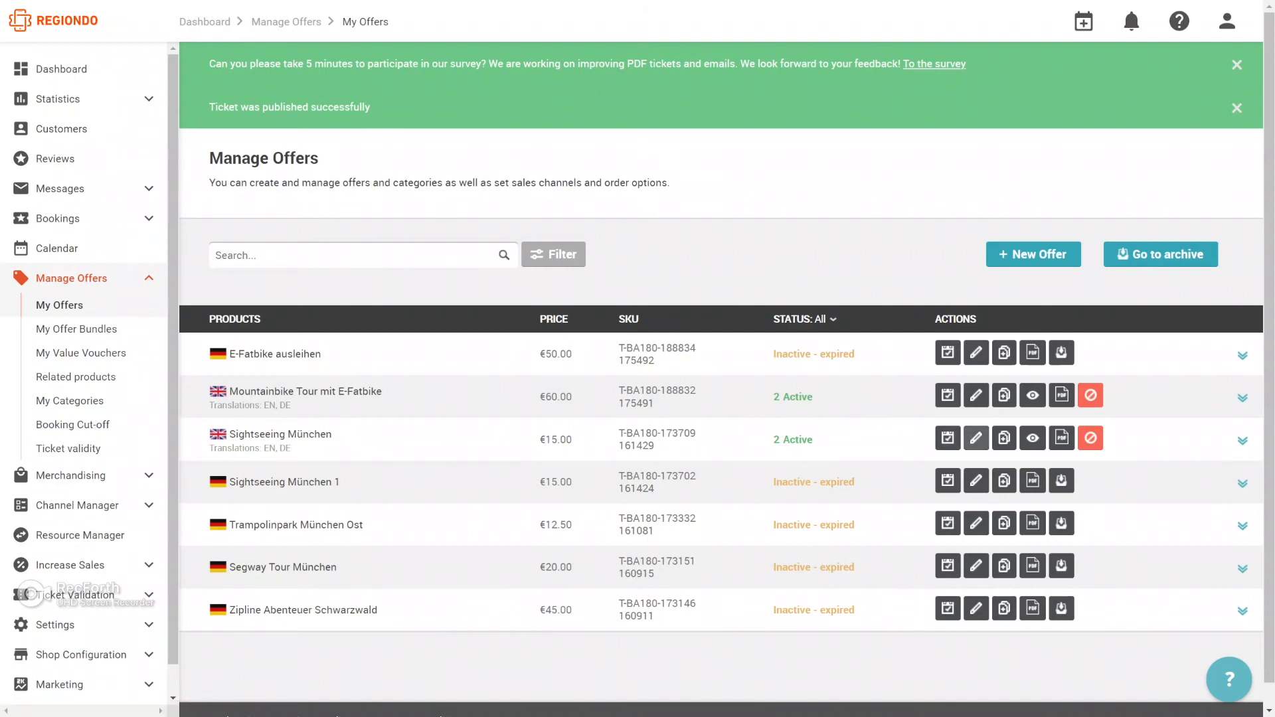
Step: Create a new price list named "T-Shirts" in the tickets of the English Sightseeing München offer
left_click(975, 439)
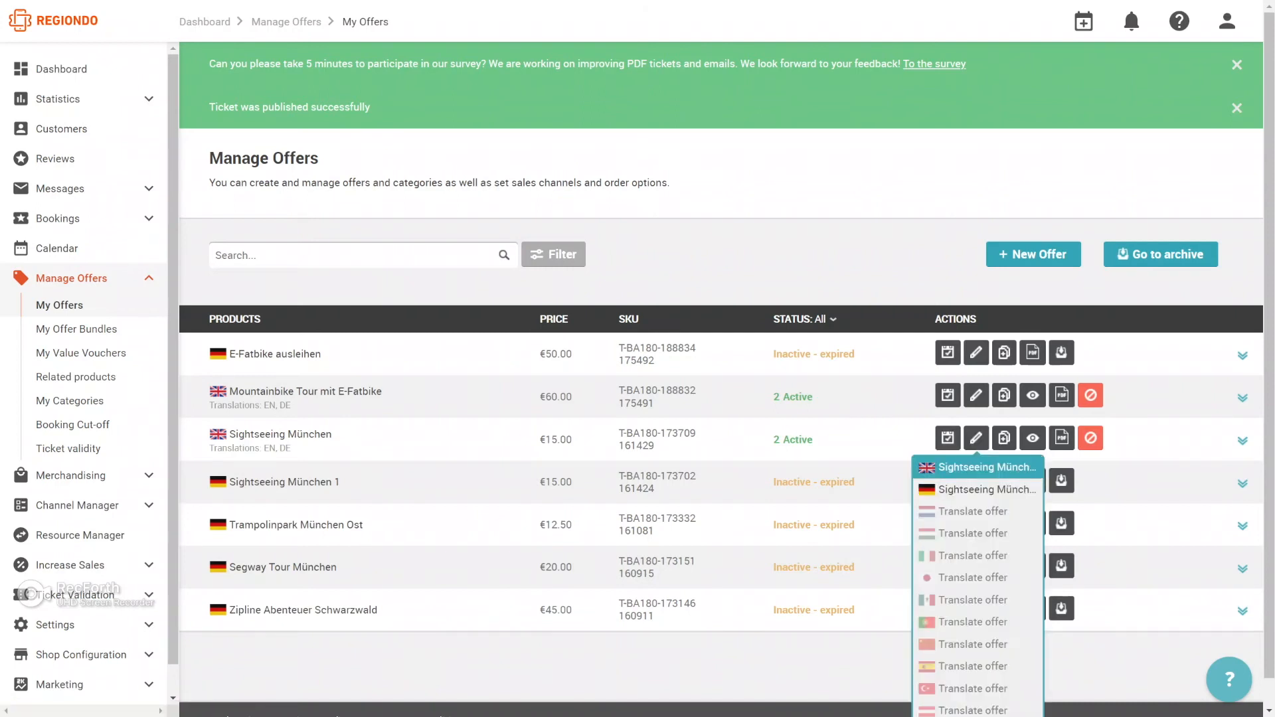
left_click(977, 468)
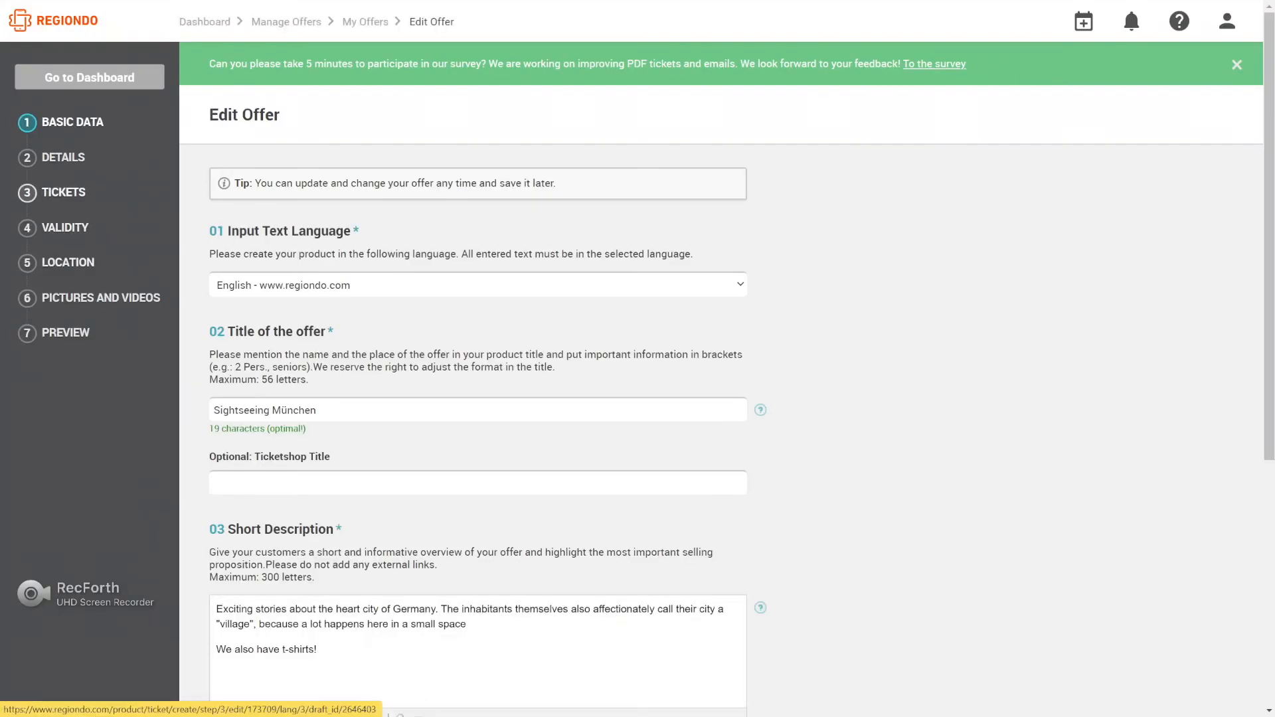
left_click(63, 192)
scroll(721, 379, "down", 2)
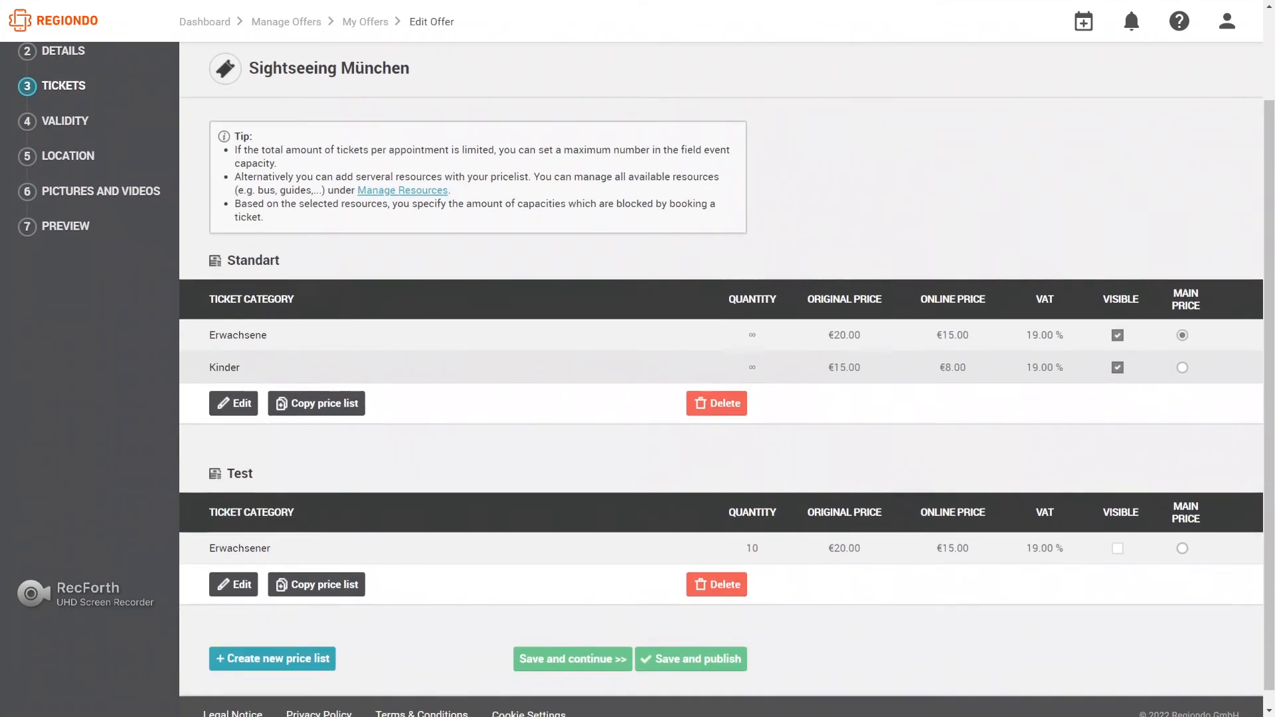
left_click(272, 641)
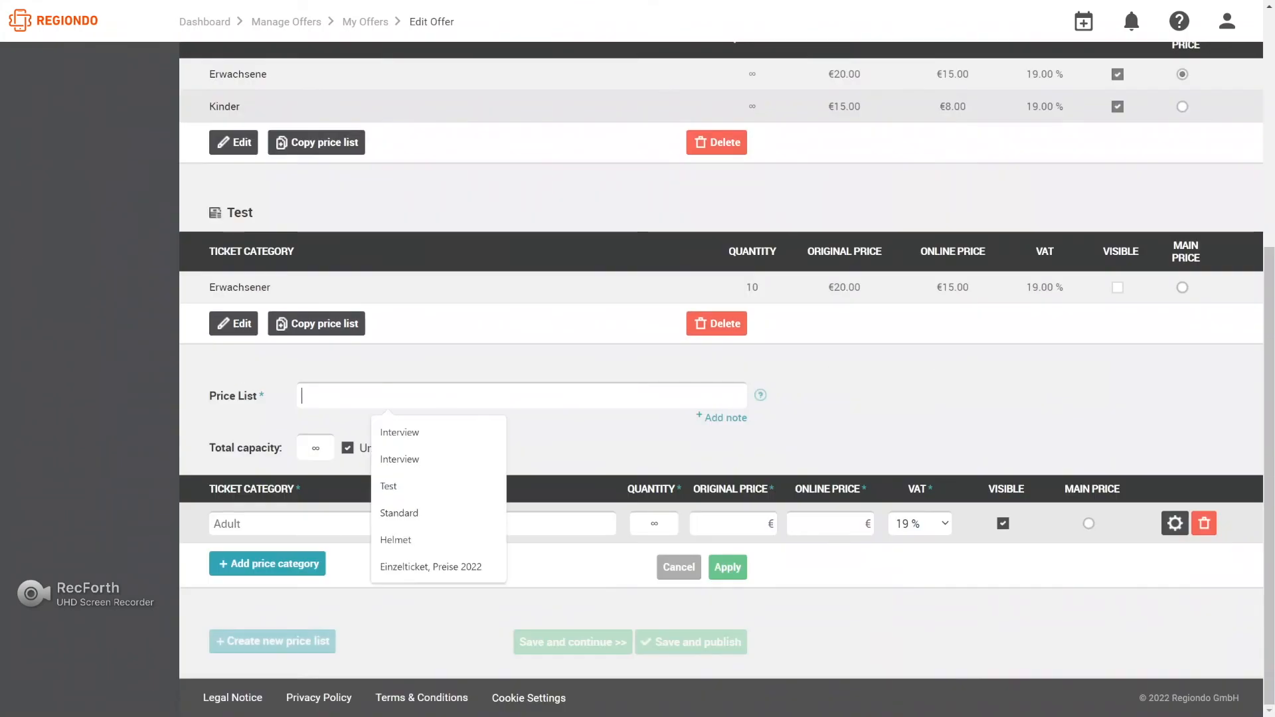
type("T-Shirts")
Step: Add the ticket category "T-Shirt" with original and online prices of €20 and apply the price list
left_click(300, 524)
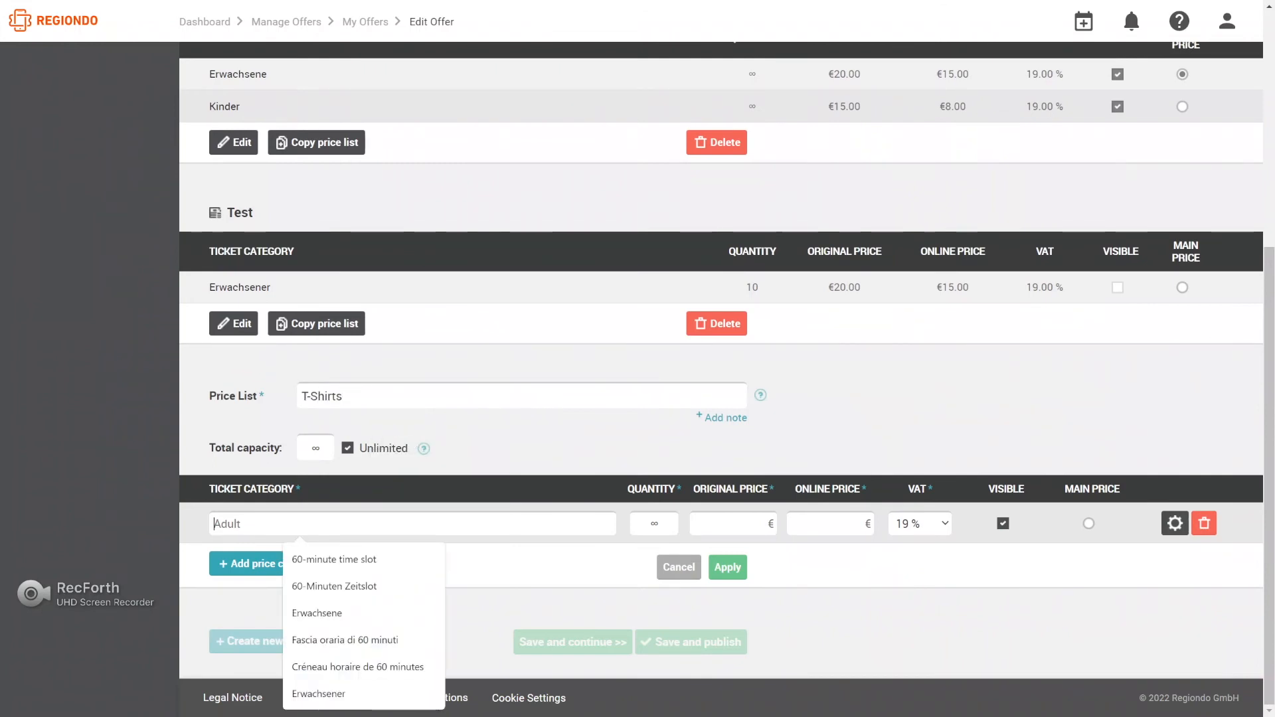
type("T-Shirt")
left_click(733, 524)
type("20")
left_click(830, 524)
type("20")
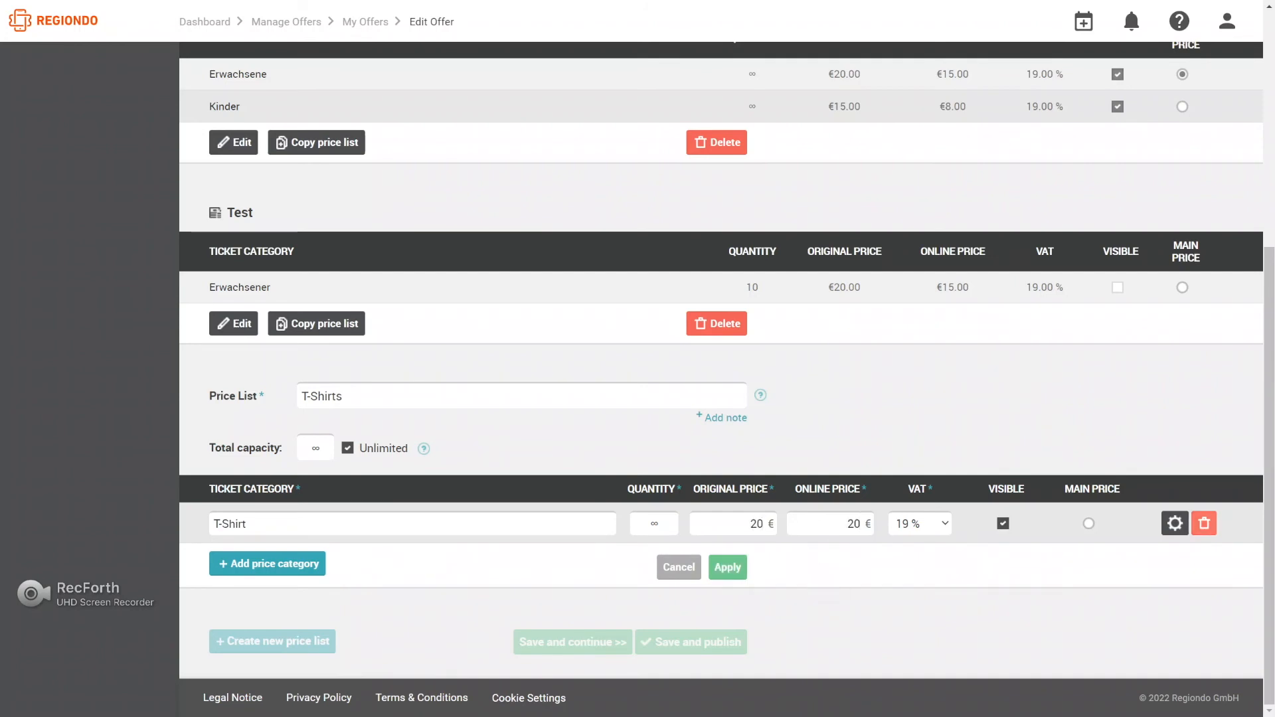
left_click(727, 567)
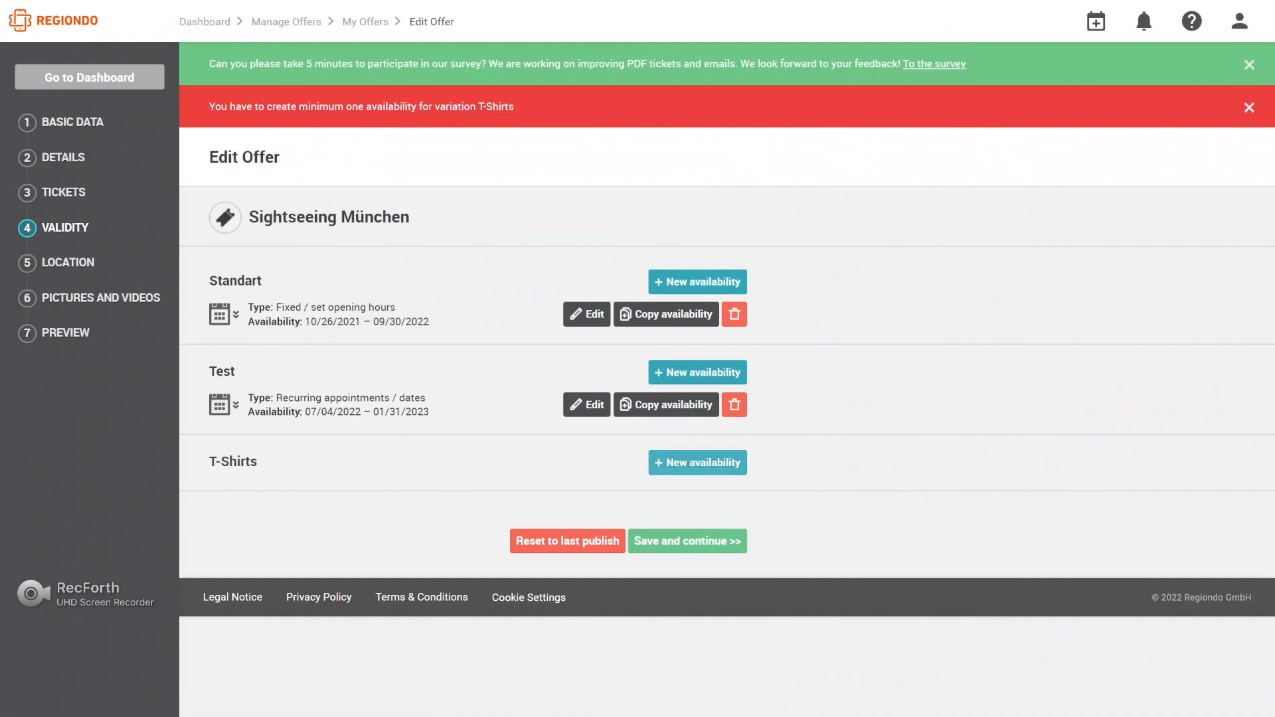
Step: Create a T-Shirts availability with fixed opening hours and a date range from 07/04/2022 to 09/30/2022
left_click(698, 458)
left_click(478, 430)
scroll(478, 431, "down", 2)
left_click(484, 434)
left_click(462, 535)
left_click(758, 460)
left_click(758, 460)
left_click(727, 611)
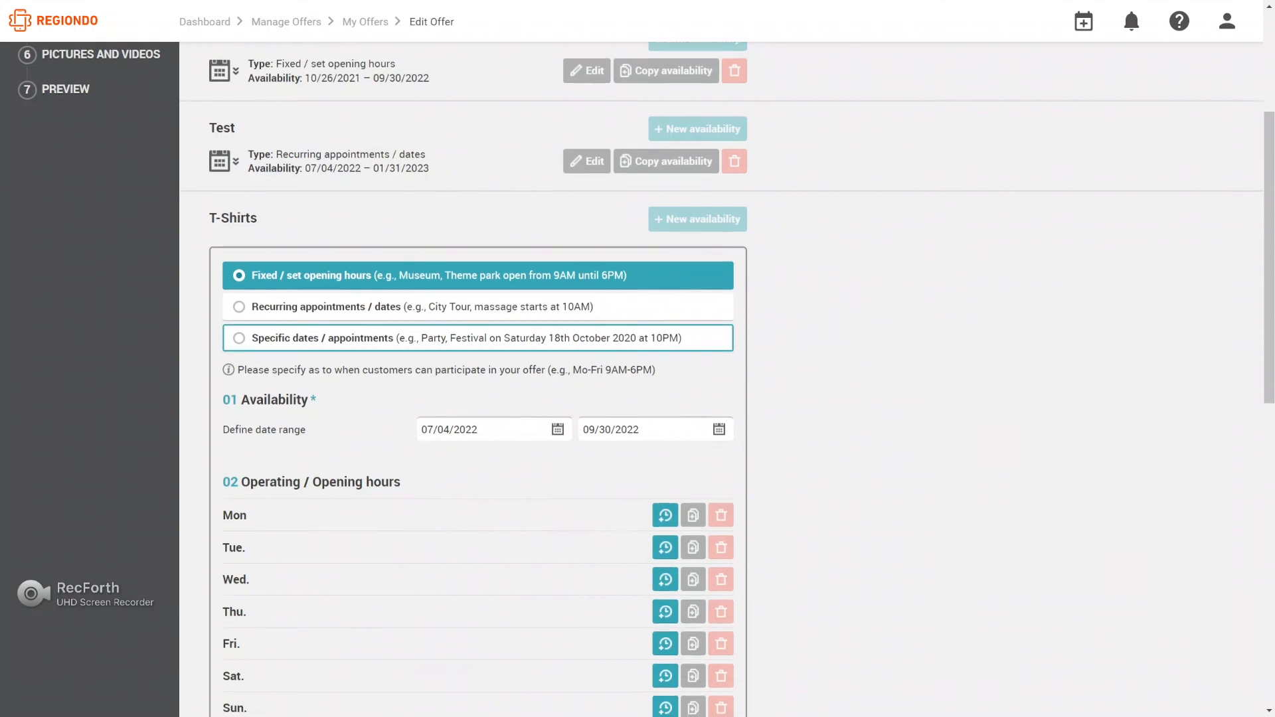
Step: Set the T-Shirts availability to day ticket and have new bookings accepted automatically
scroll(727, 611, "down", 5)
left_click(236, 522)
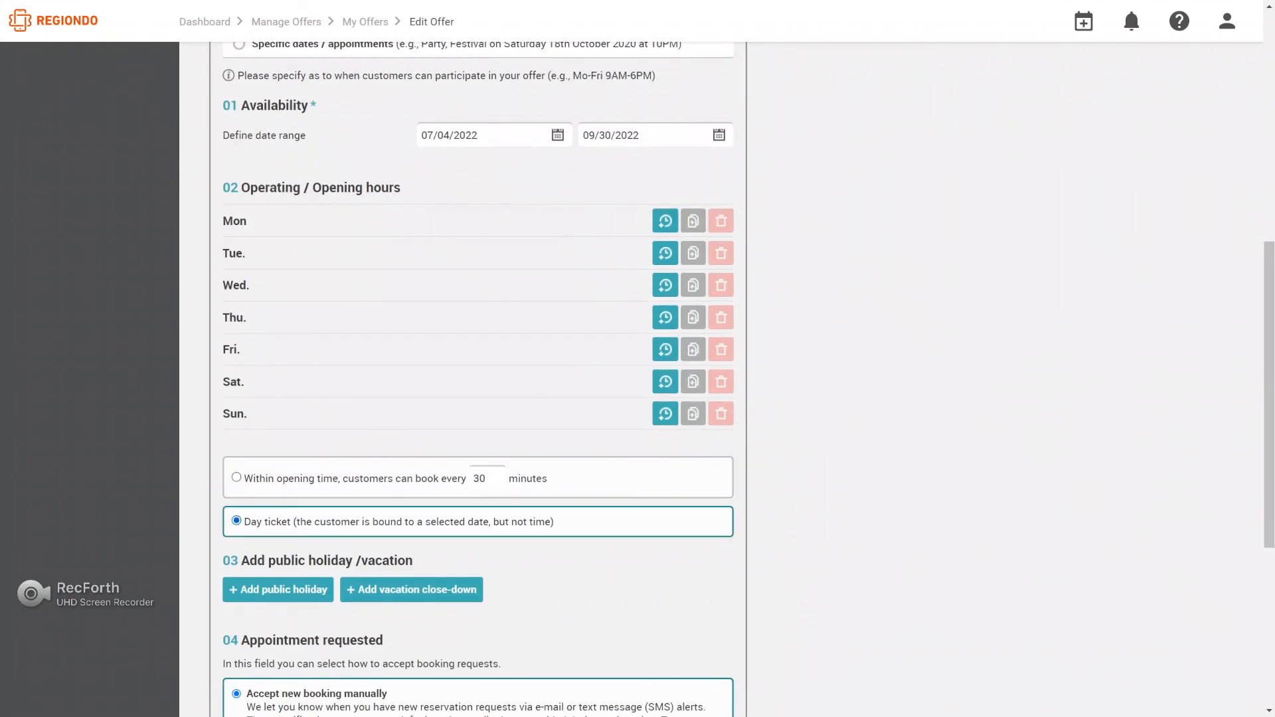
scroll(478, 465, "down", 5)
left_click(705, 526)
left_click(236, 602)
Step: Add opening hours of 08:00–20:00 for Monday through Friday, then save the T-Shirts availability and publish the offer
scroll(478, 465, "up", 1)
scroll(478, 379, "up", 4)
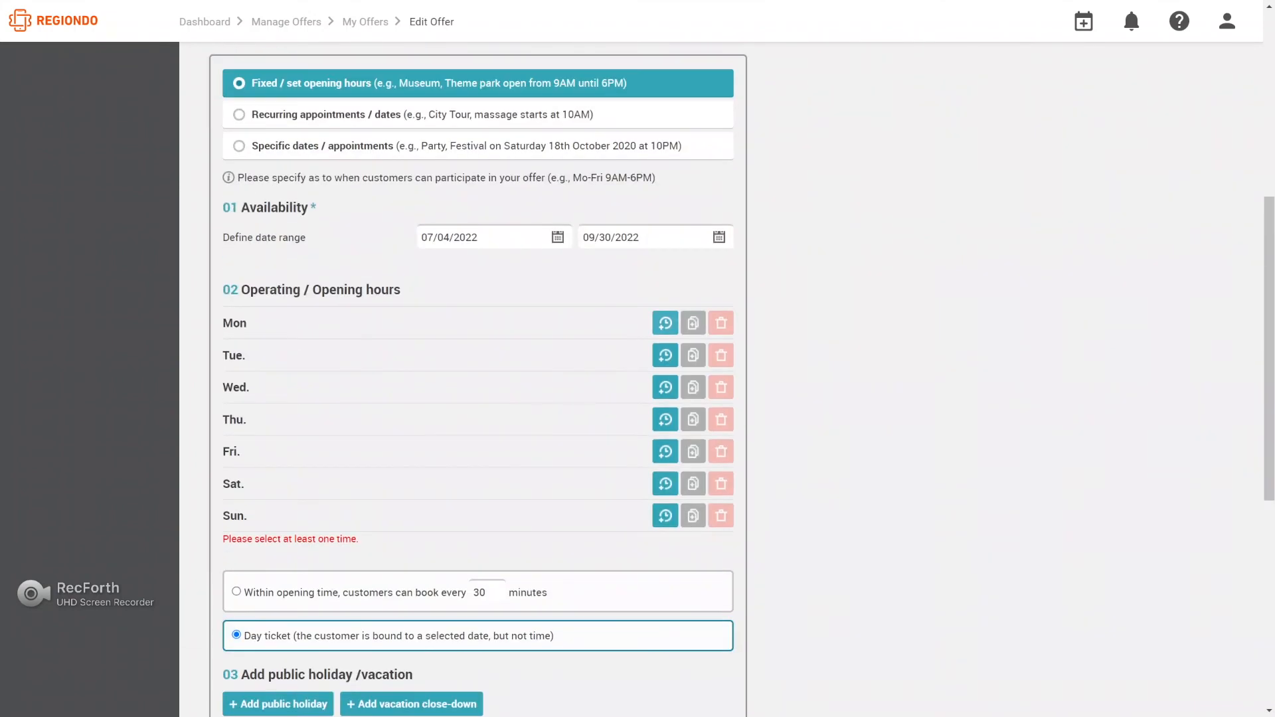
left_click(666, 323)
left_click(665, 355)
left_click(666, 387)
left_click(665, 420)
left_click(666, 452)
scroll(666, 451, "down", 1)
scroll(478, 379, "down", 5)
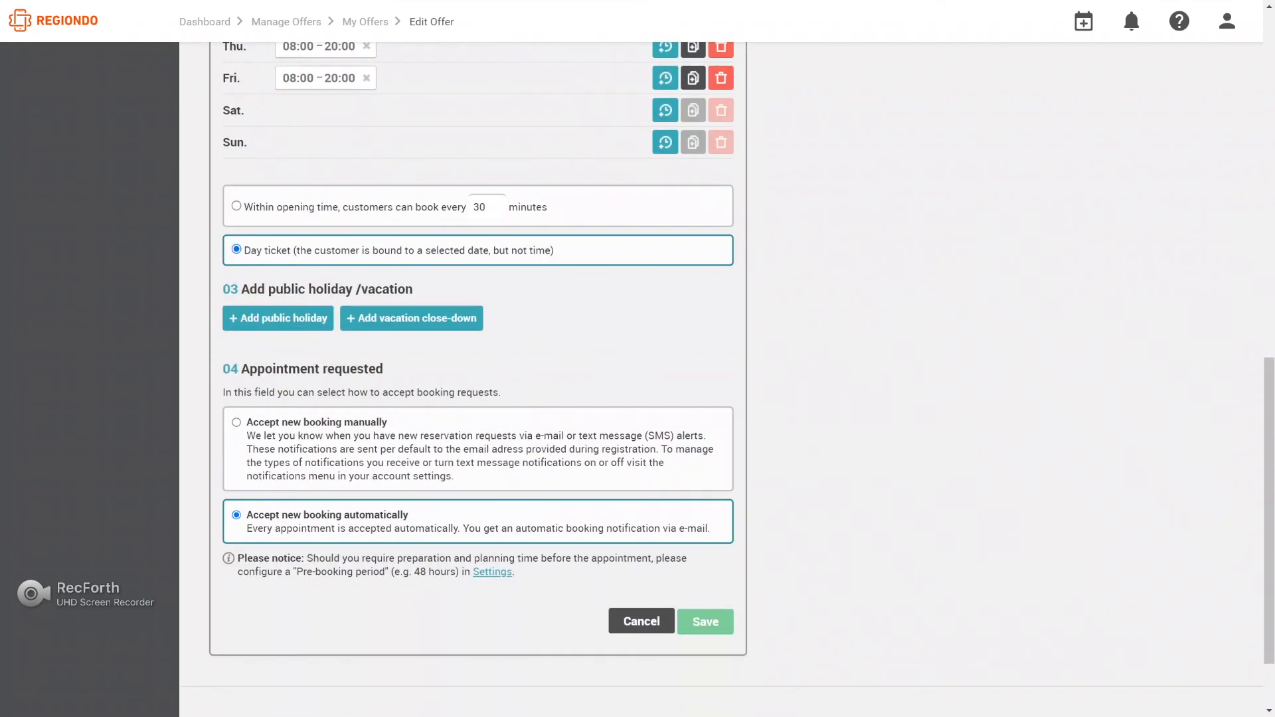
left_click(705, 621)
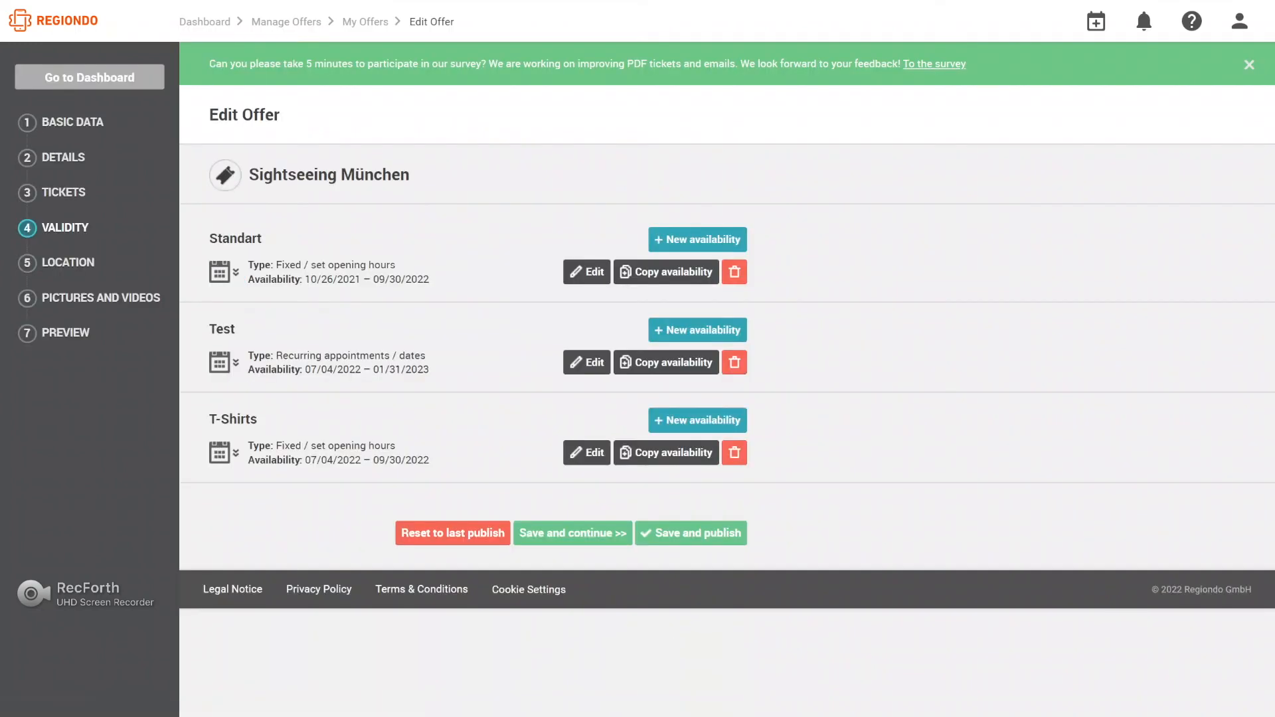
left_click(691, 533)
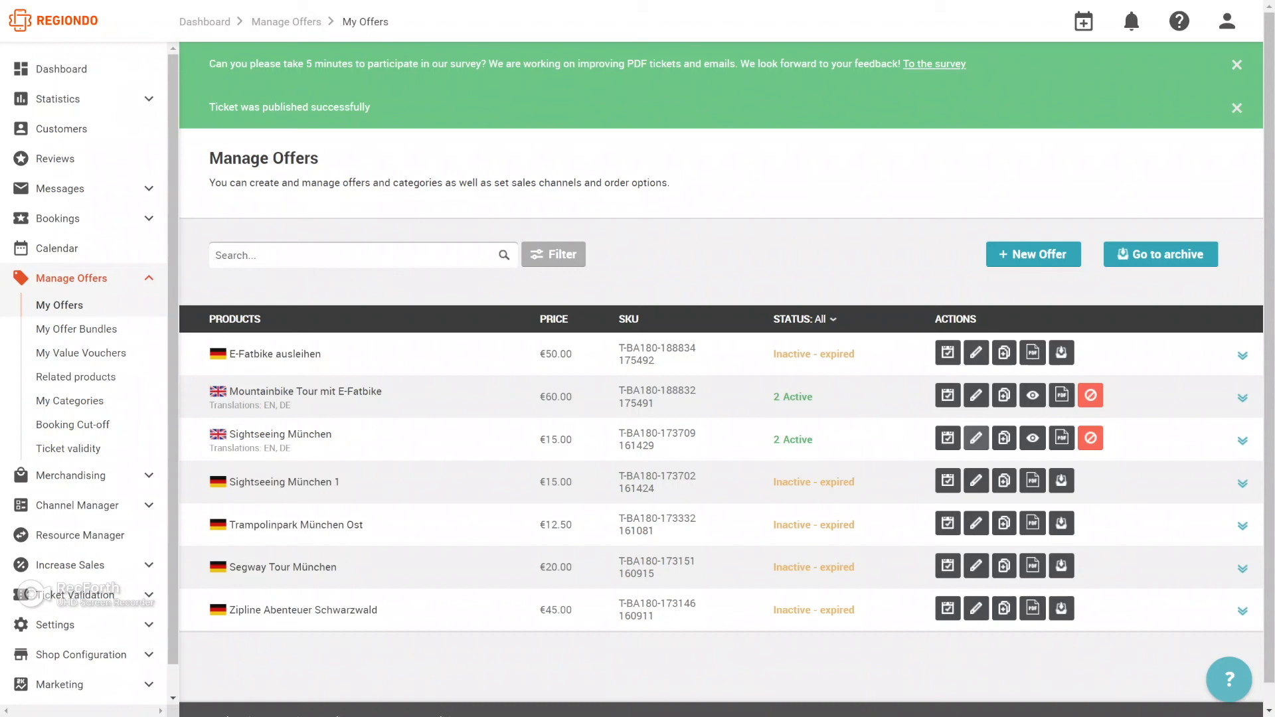
Step: Open the English shop view of Sightseeing München and select two T-Shirts under the T-Shirts option for July 12th 2022
left_click(1033, 438)
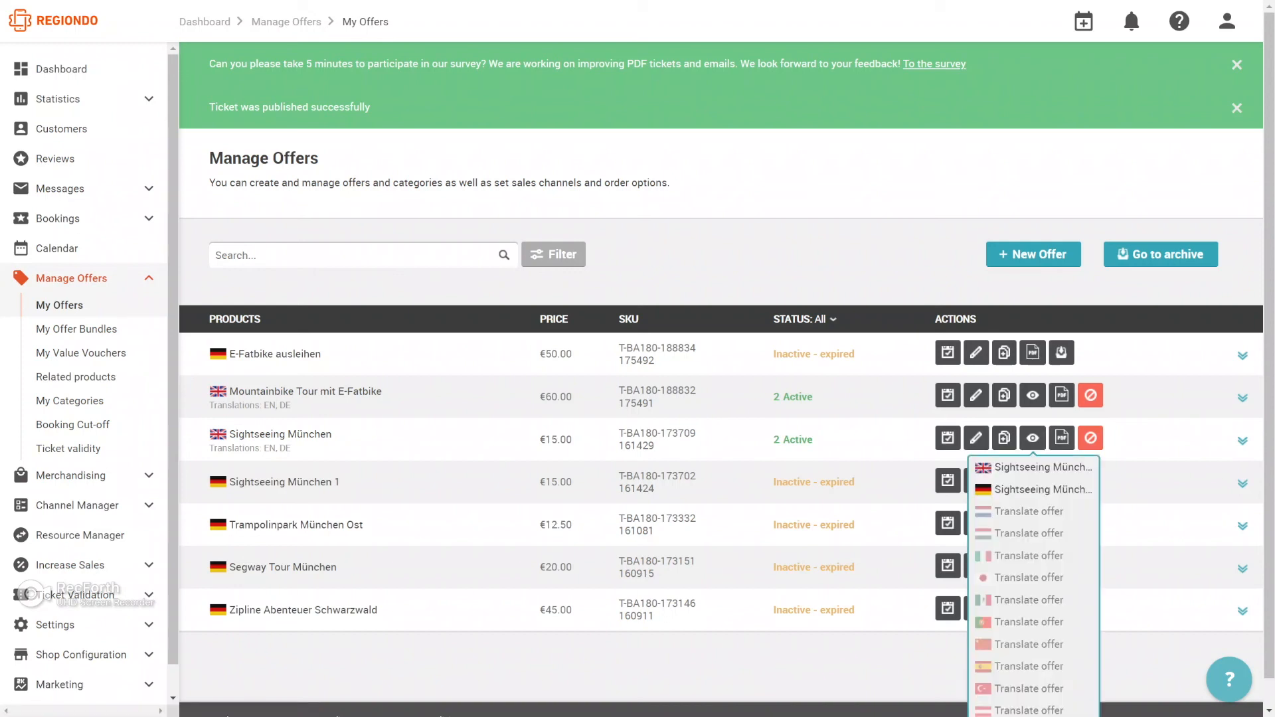
left_click(1042, 467)
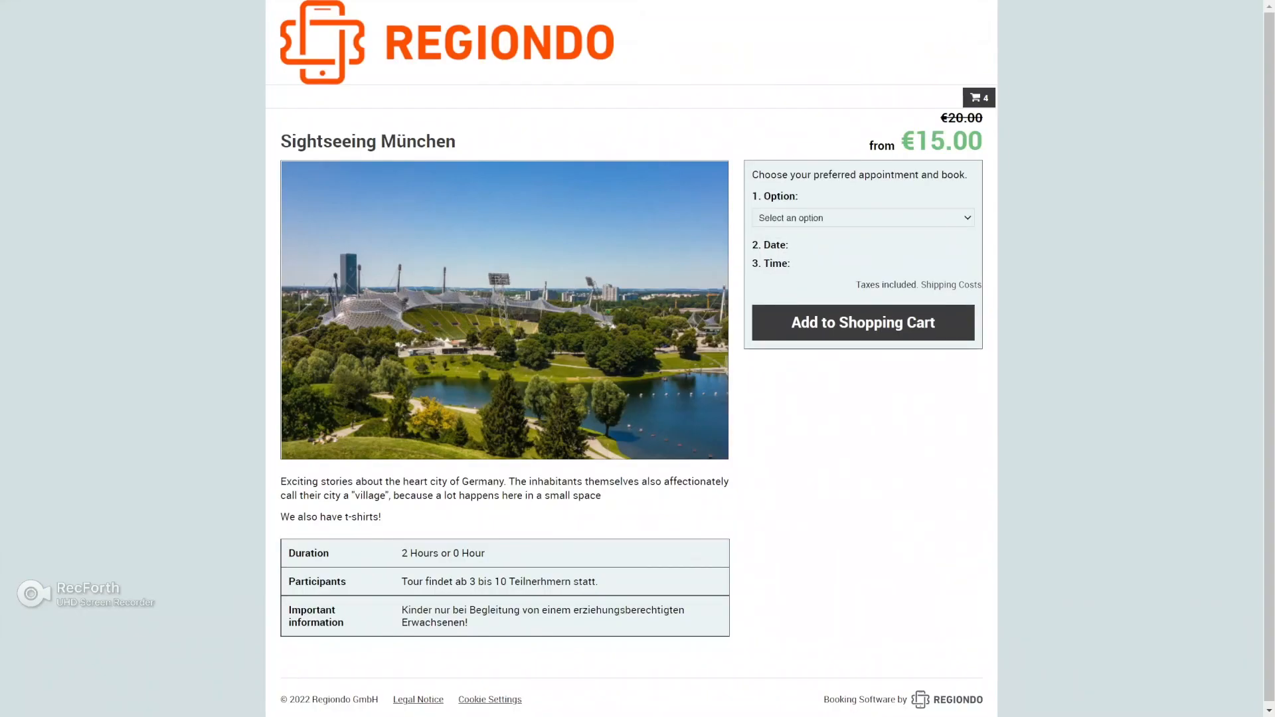
left_click(863, 218)
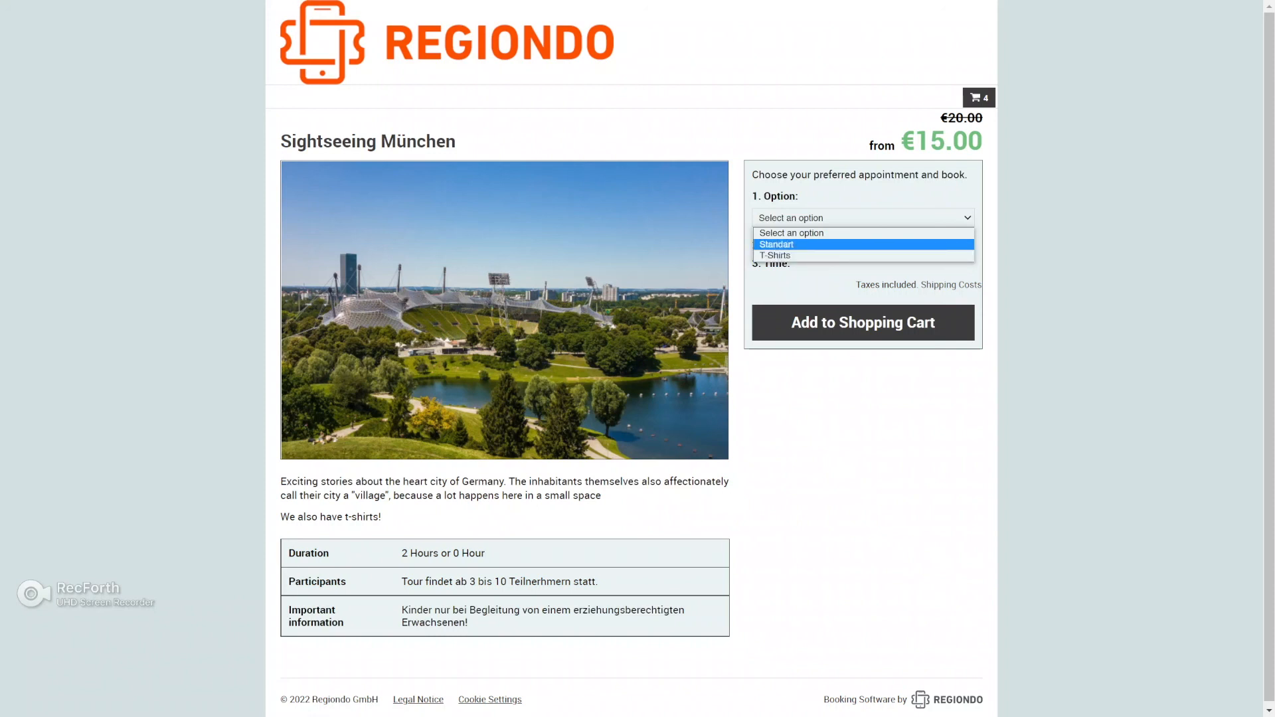
left_click(817, 256)
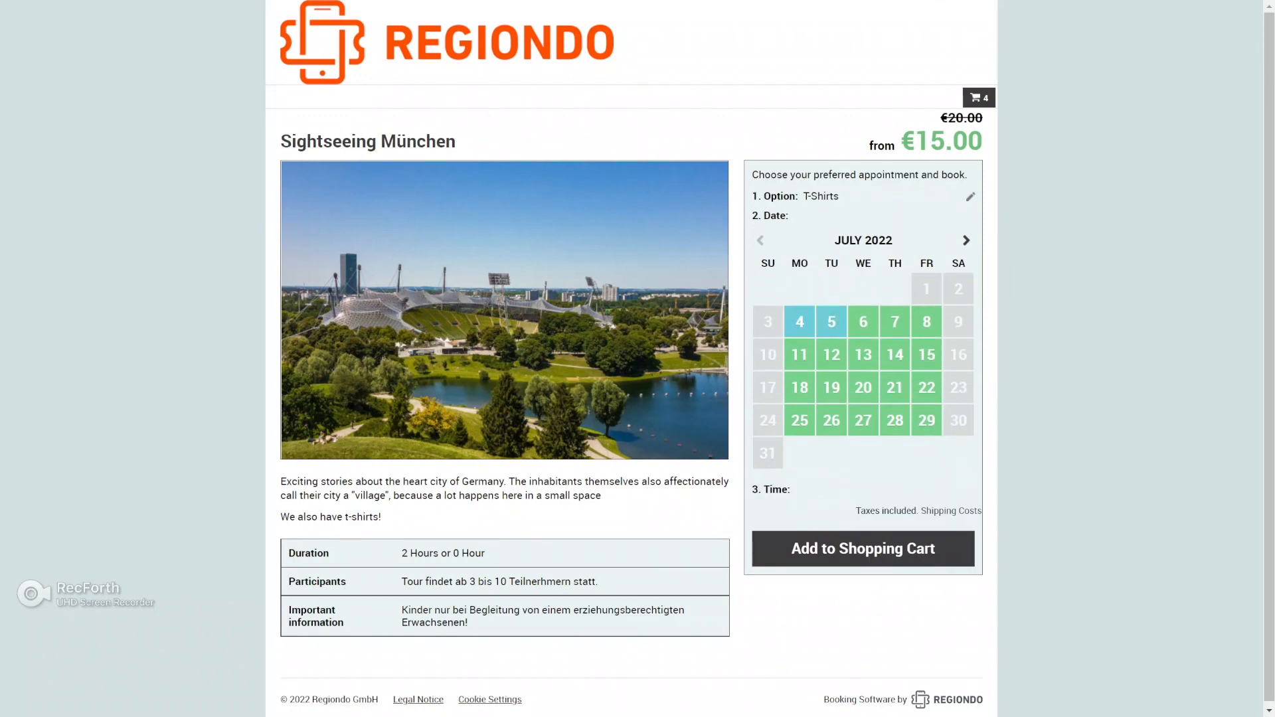
left_click(832, 355)
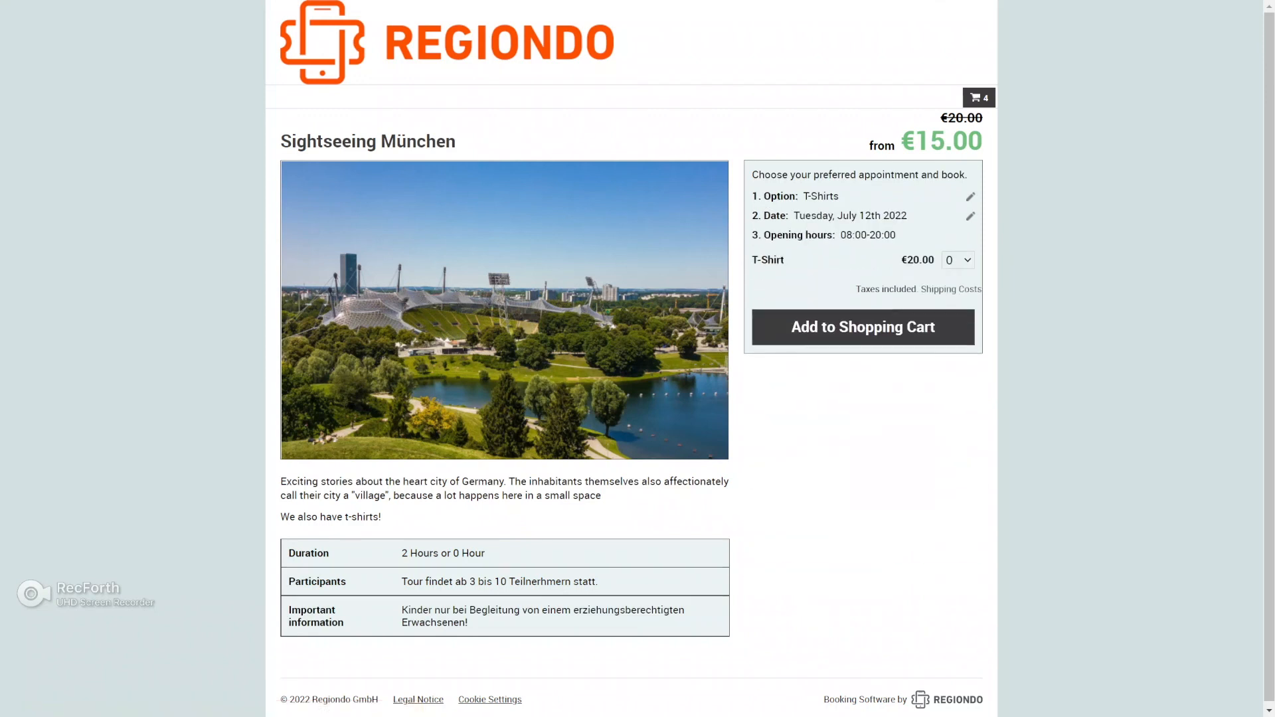
left_click(957, 260)
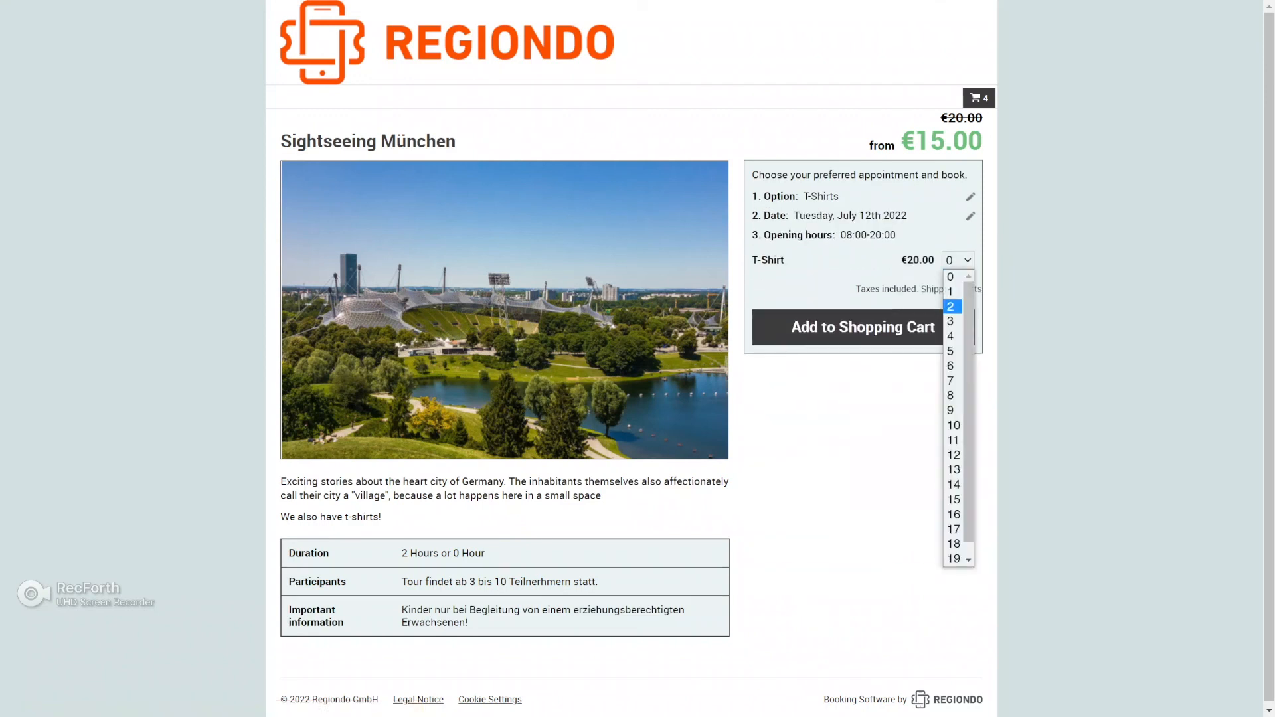
left_click(950, 306)
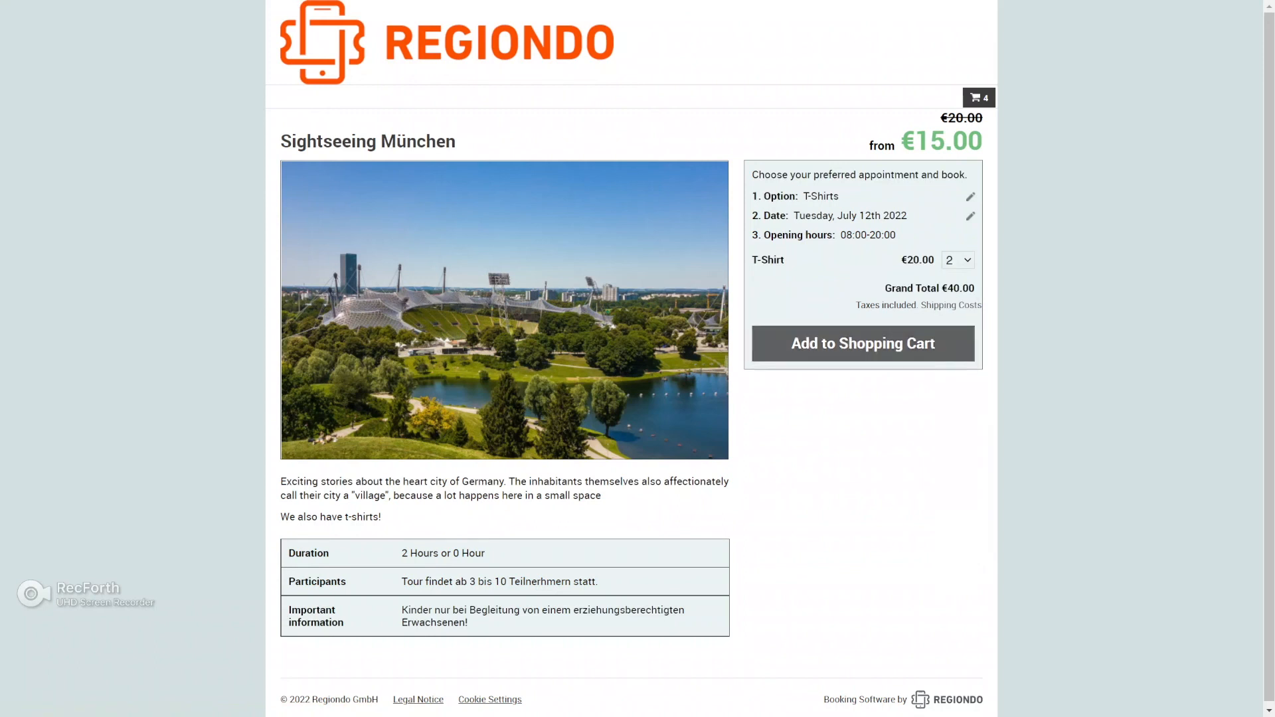